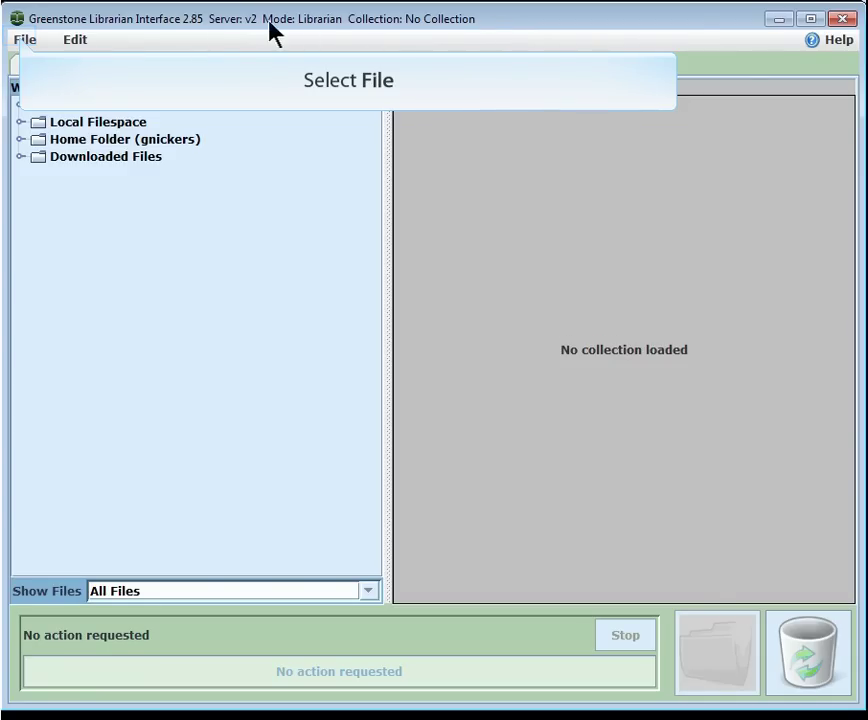
# - Create a new collection via File > New with title 'week1' and description 'week one collection'
pyautogui.click(22, 40)
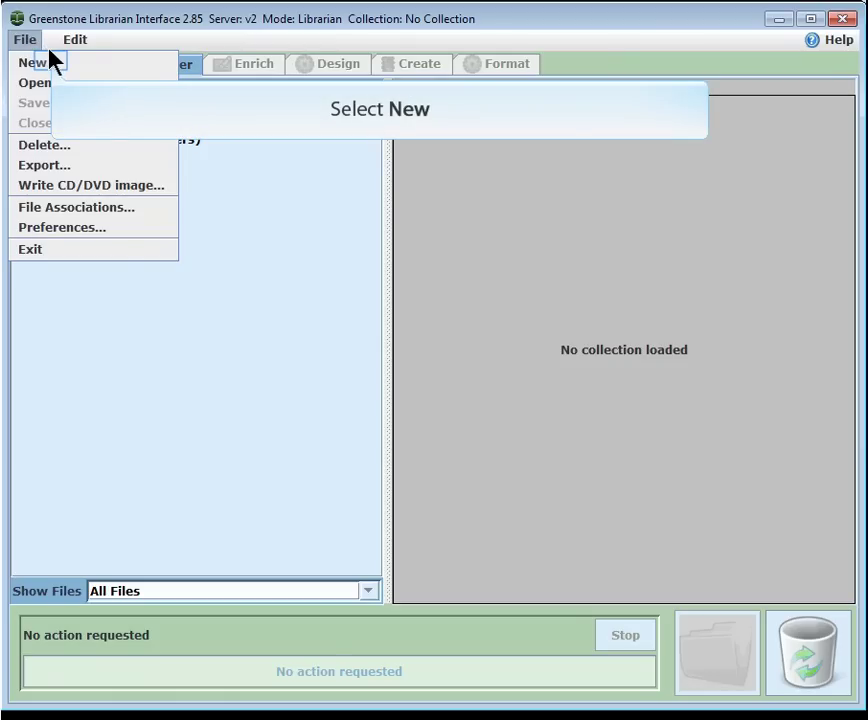
pyautogui.click(42, 62)
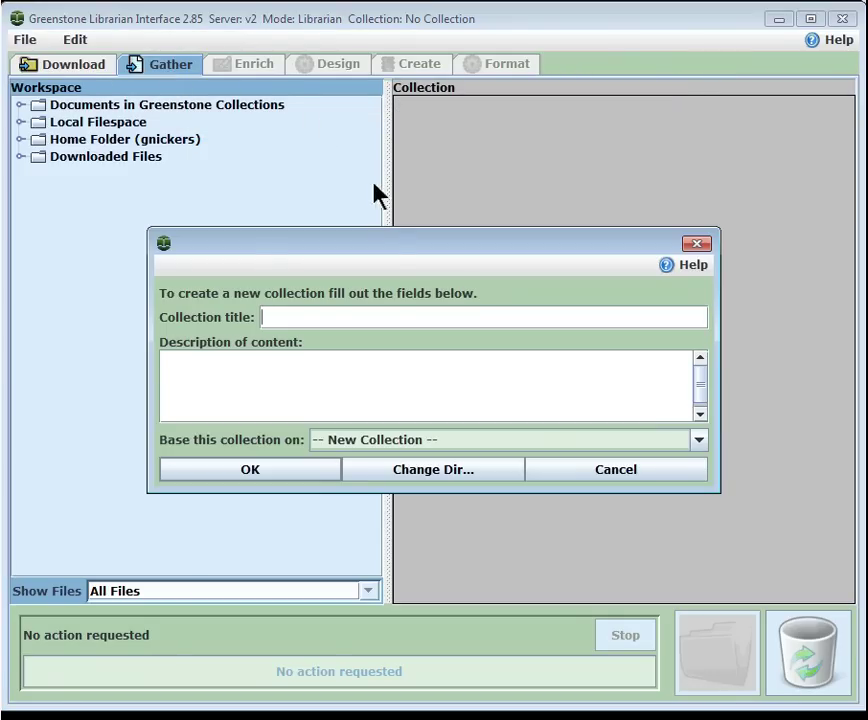
pyautogui.moveTo(384, 243); pyautogui.dragTo(433, 167)
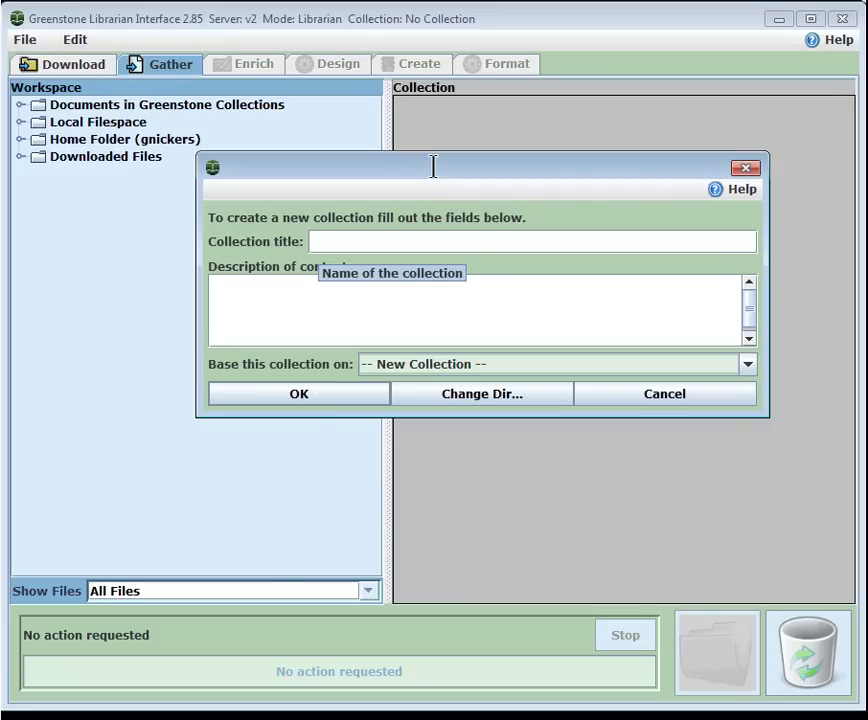
pyautogui.write('week1')
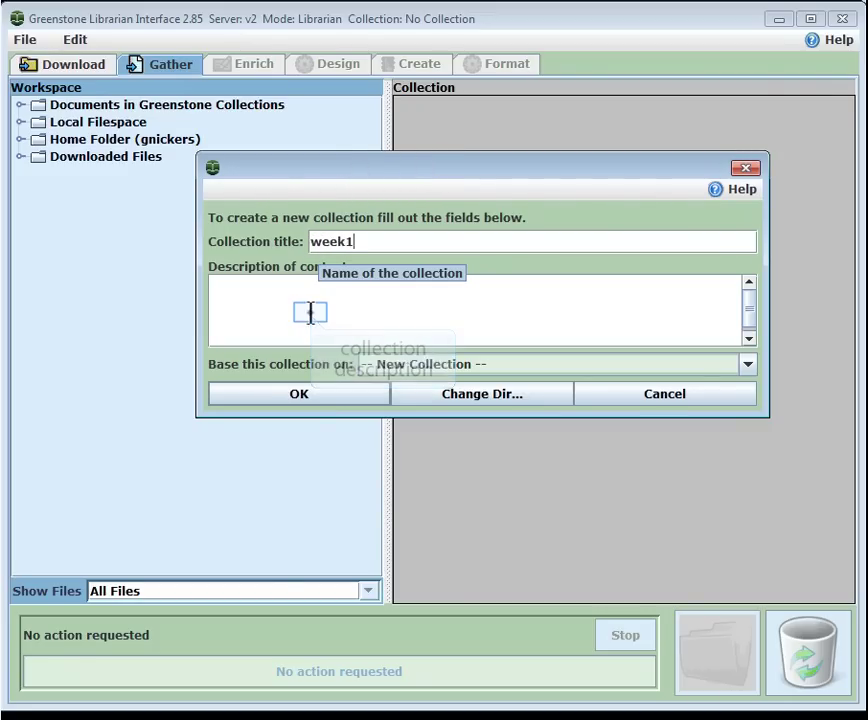
pyautogui.click(311, 313)
pyautogui.write('week one collection')
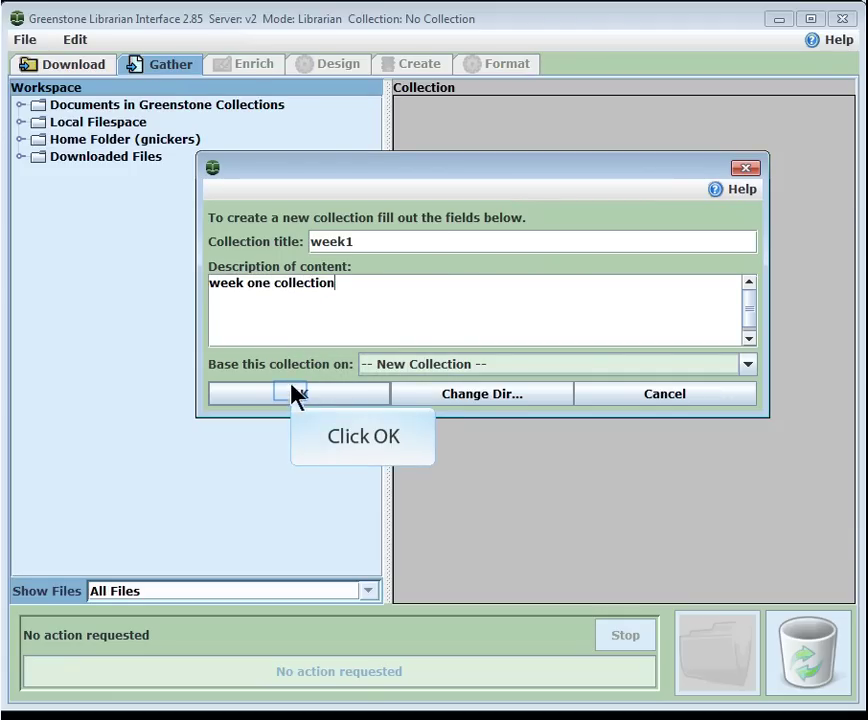
pyautogui.click(293, 395)
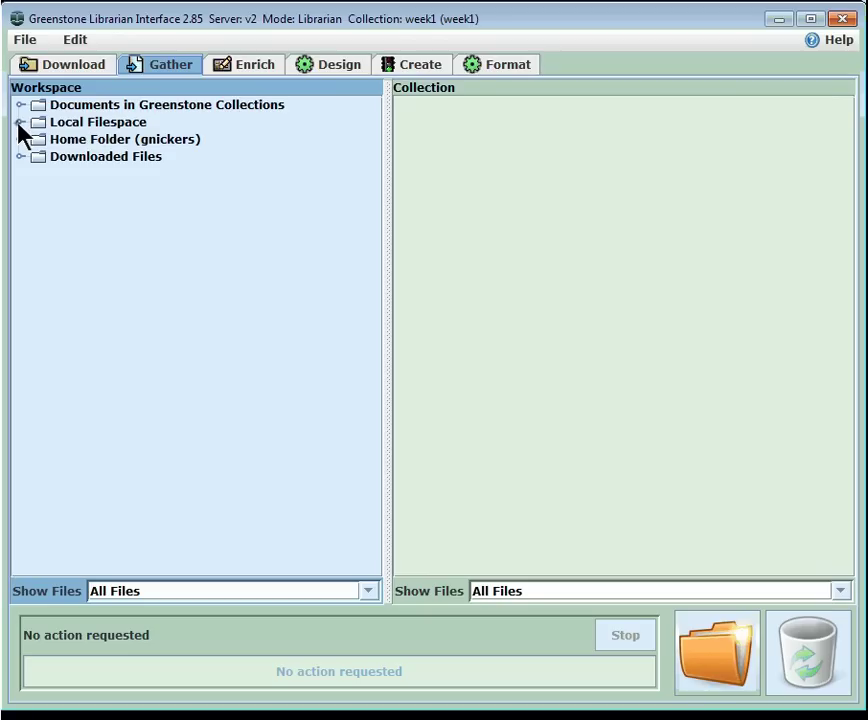
# - Expand Home Folder, Dropbox and LIS 9720 in the Gather workspace tree
pyautogui.click(20, 140)
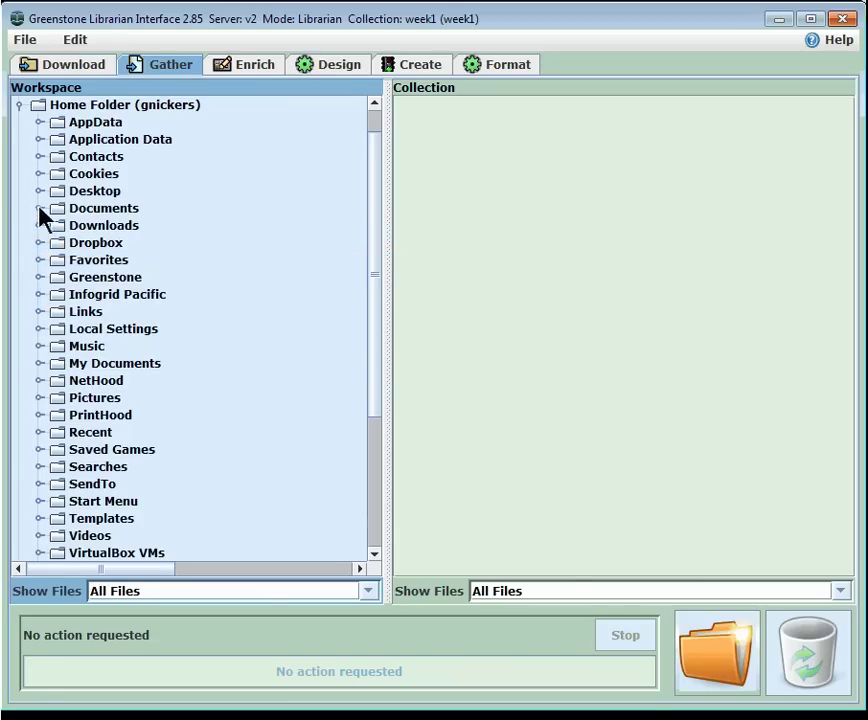
pyautogui.click(39, 243)
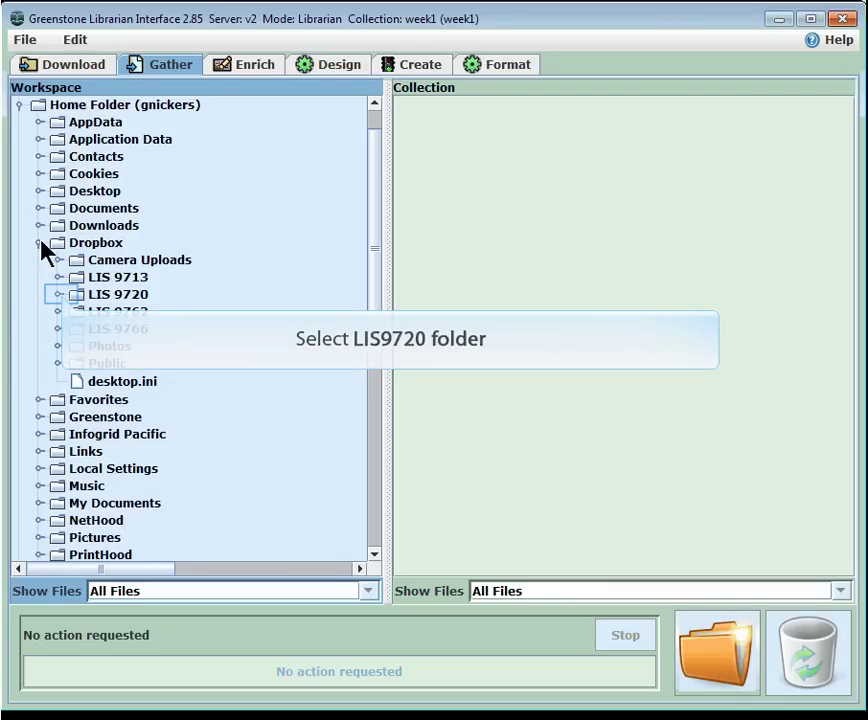
pyautogui.click(59, 294)
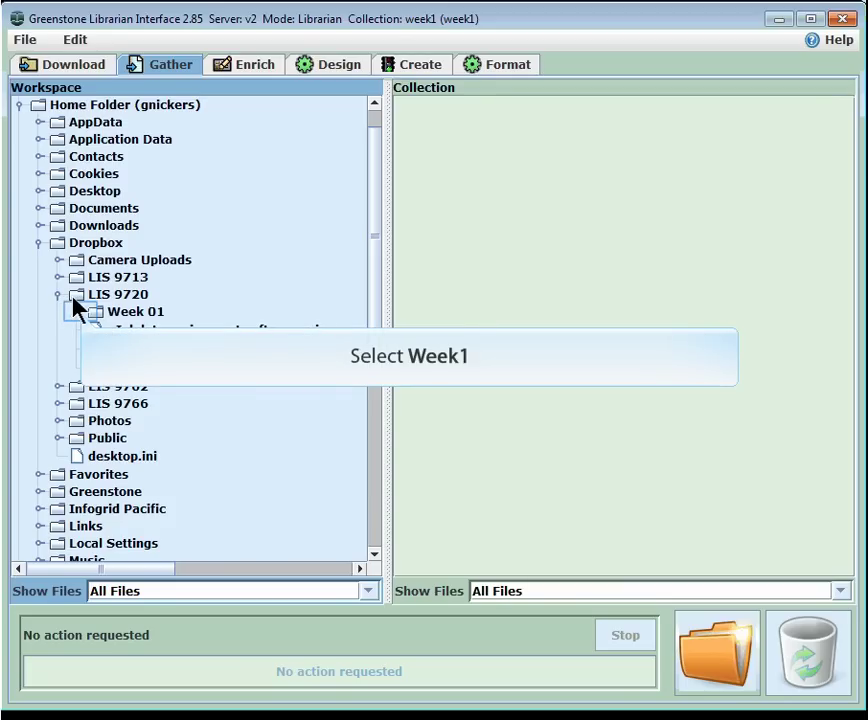
# - Drag 'A Retrospective Look at Greenstone.pdf' and the Building a Digital Library PDF from Week 01 into the collection
pyautogui.click(78, 312)
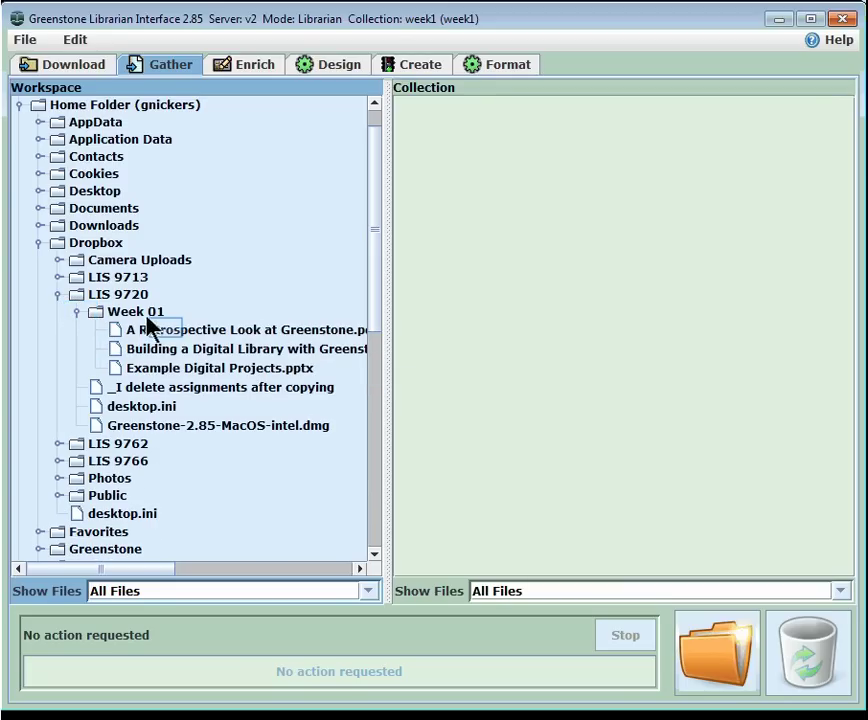
pyautogui.click(167, 334)
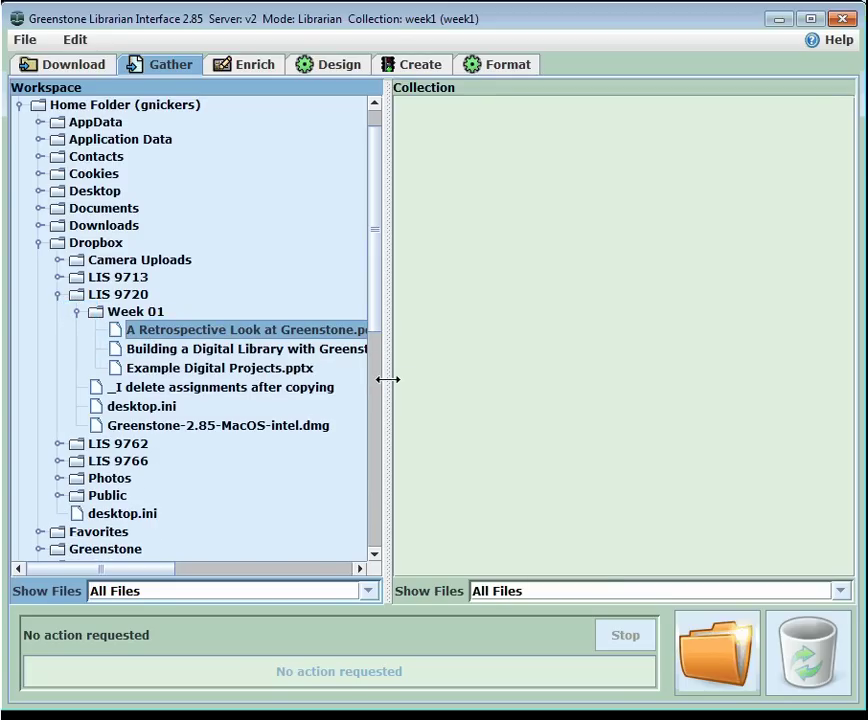
pyautogui.moveTo(393, 378); pyautogui.dragTo(420, 378)
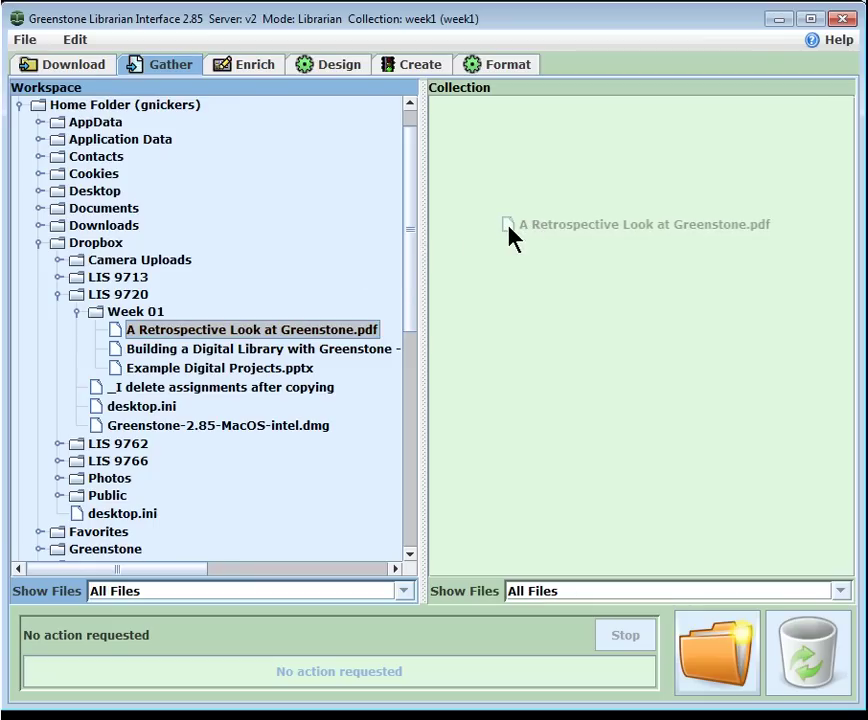
pyautogui.moveTo(425, 253); pyautogui.dragTo(510, 238)
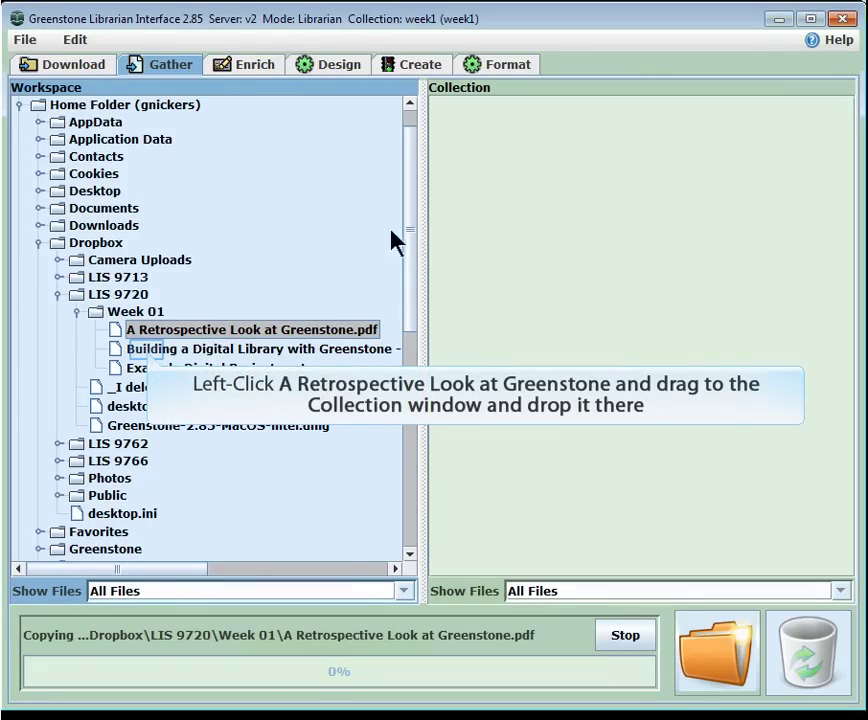
pyautogui.click(148, 350)
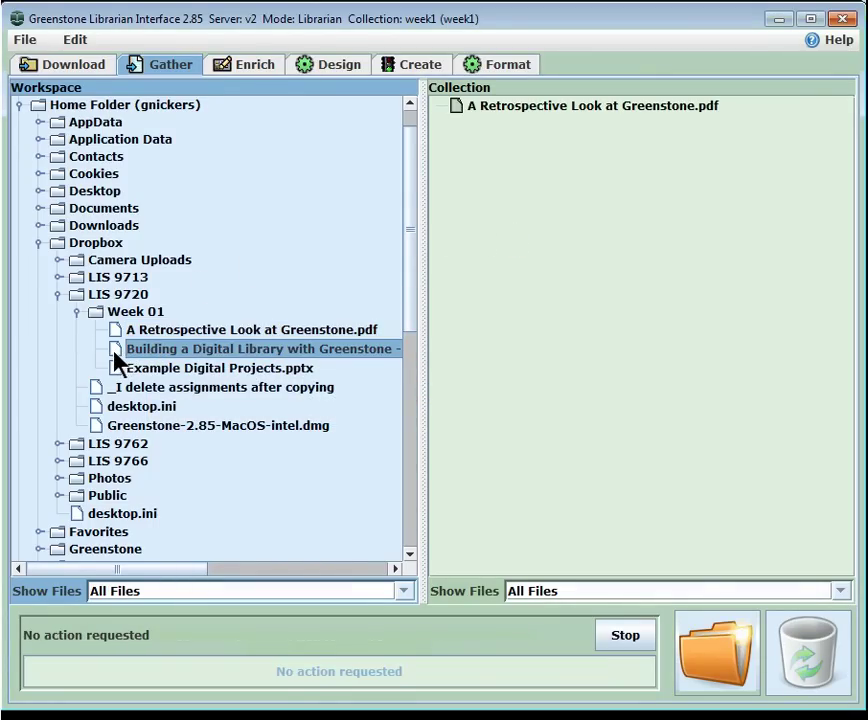
pyautogui.moveTo(114, 351)
pyautogui.mouseDown()
pyautogui.moveTo(590, 240)
pyautogui.moveTo(586, 254)
pyautogui.mouseUp()
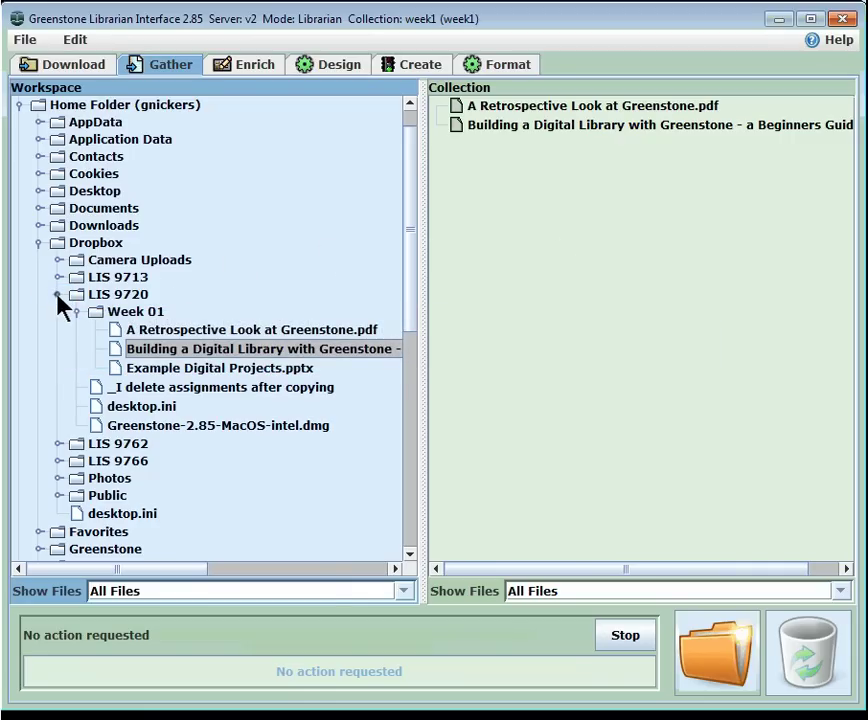
pyautogui.click(38, 243)
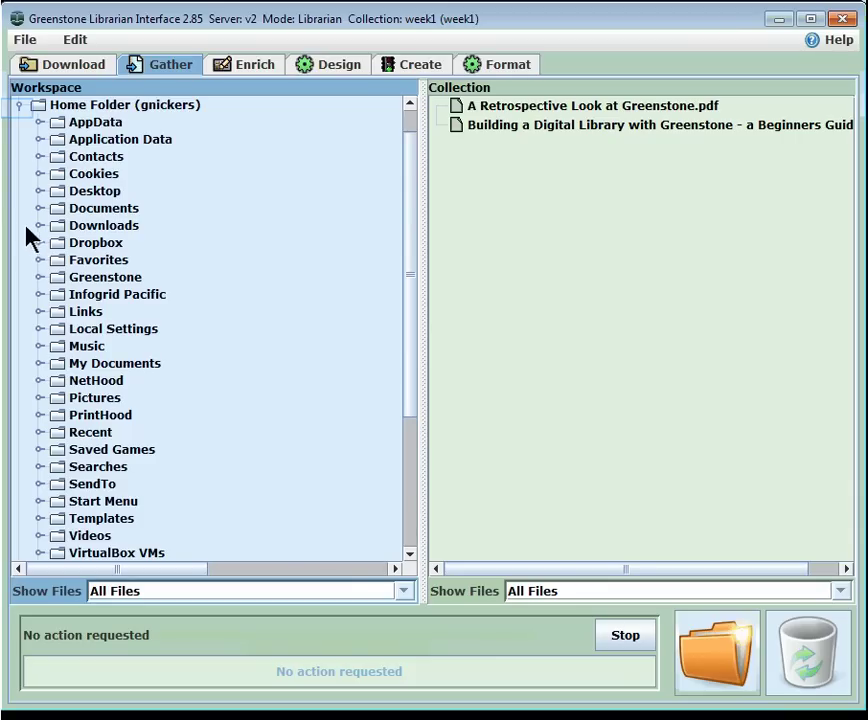
# - In Enrich, select A Retrospective Look at Greenstone and begin editing its dc.Title value
pyautogui.click(18, 106)
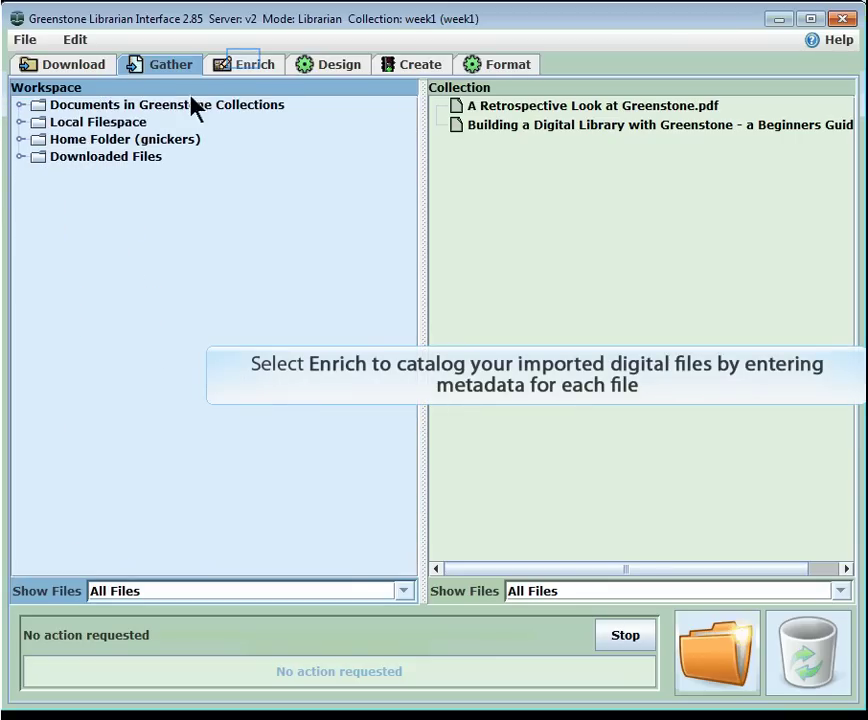
pyautogui.click(247, 66)
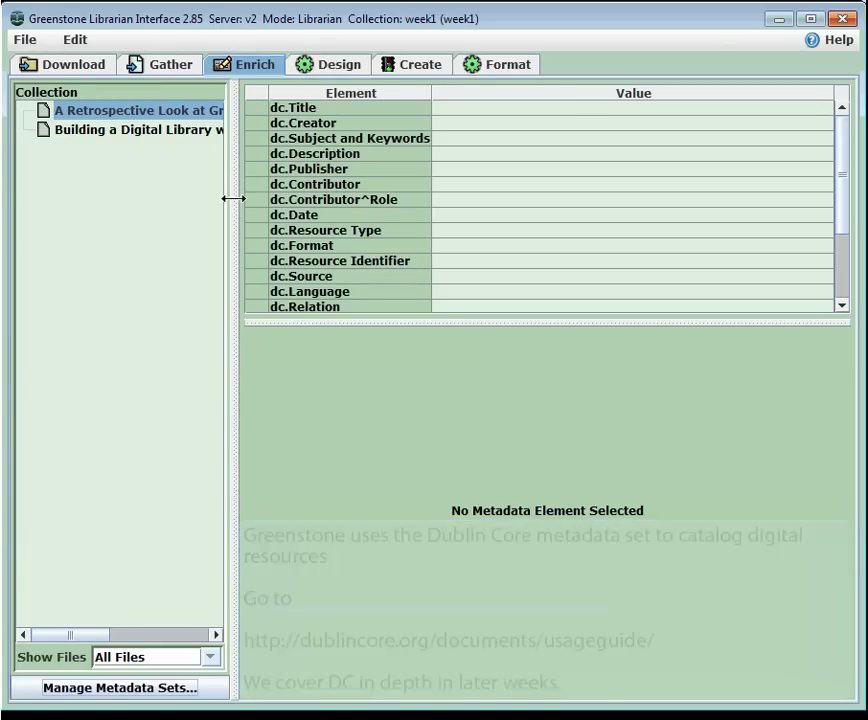
pyautogui.moveTo(233, 199); pyautogui.dragTo(286, 199)
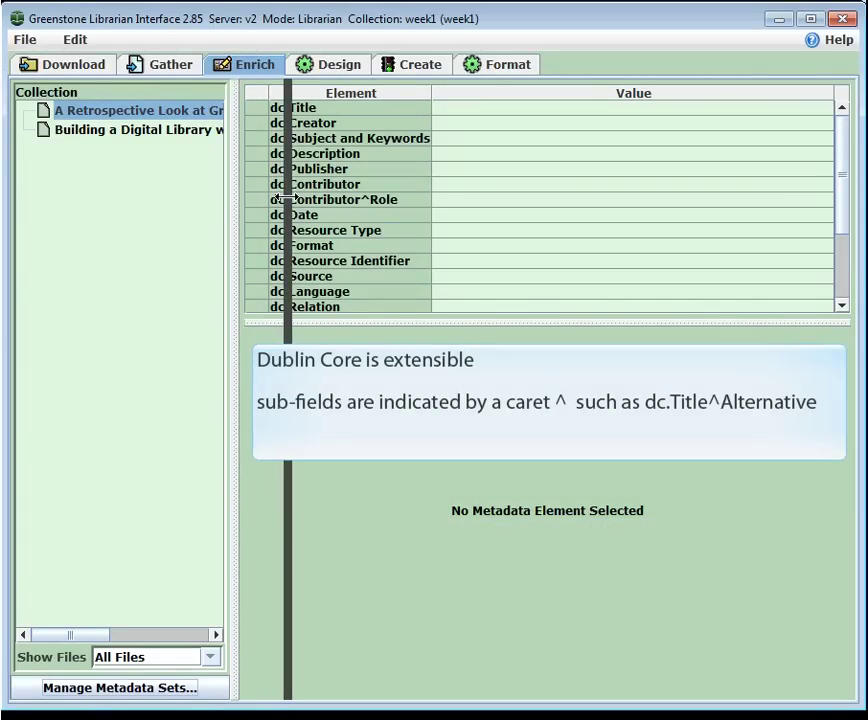
pyautogui.moveTo(286, 199); pyautogui.dragTo(288, 199)
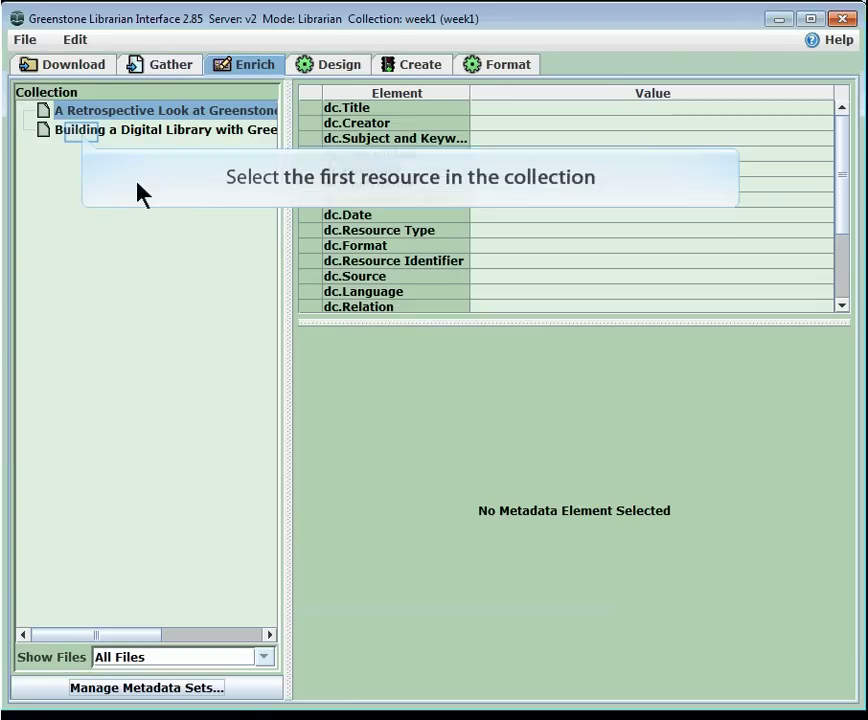
pyautogui.click(83, 136)
pyautogui.click(58, 112)
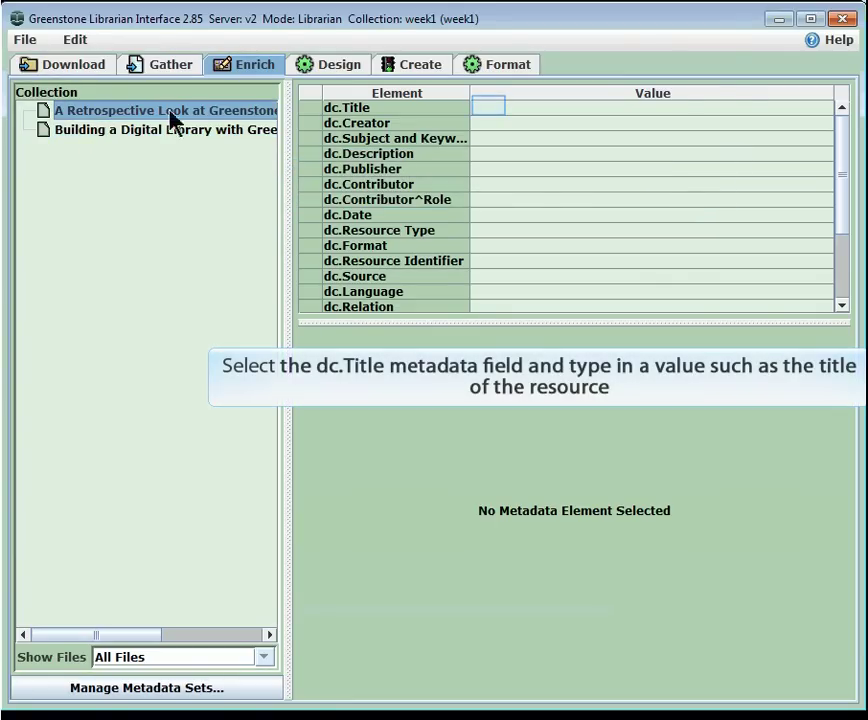
pyautogui.click(490, 117)
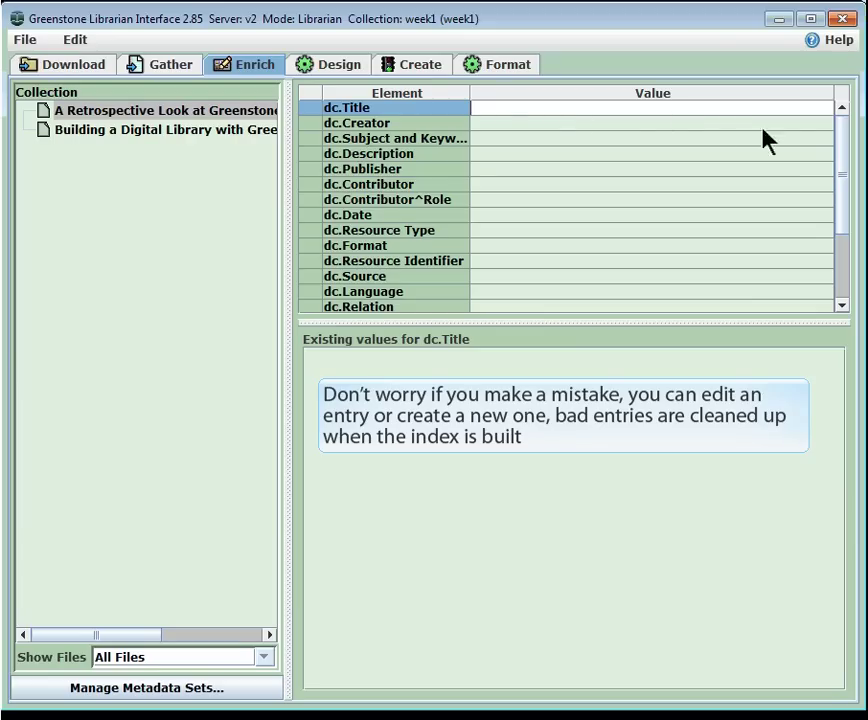
pyautogui.moveTo(838, 180); pyautogui.dragTo(841, 201)
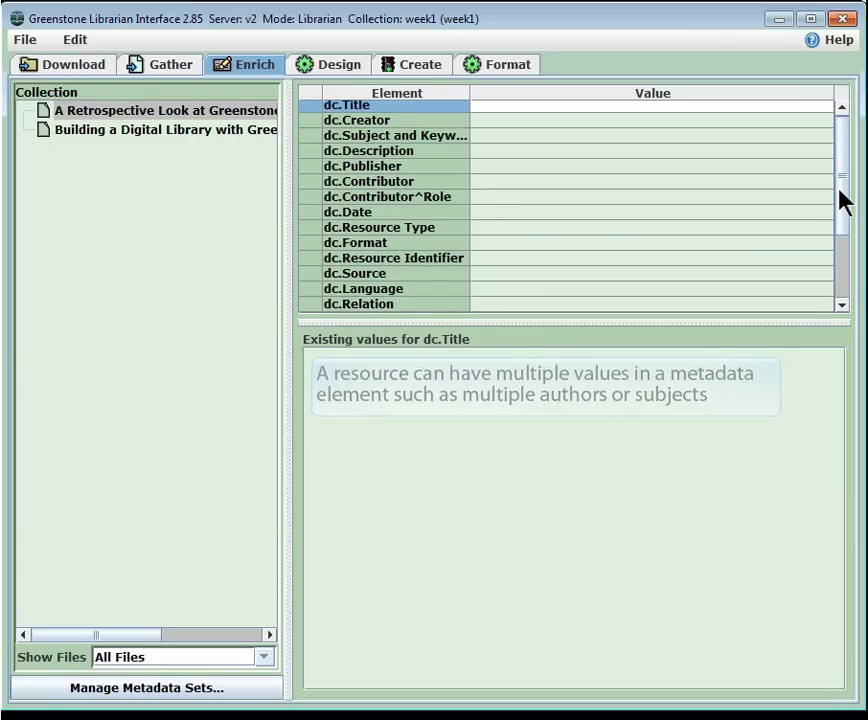
pyautogui.moveTo(843, 194)
pyautogui.mouseDown()
pyautogui.moveTo(843, 277)
pyautogui.moveTo(845, 155)
pyautogui.mouseUp()
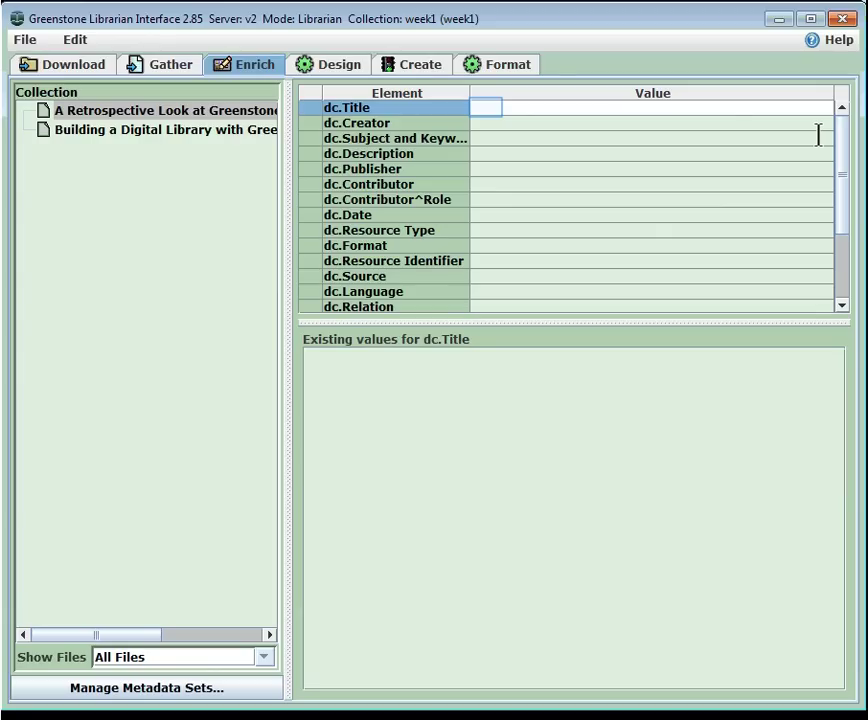
# - Enter 'A Retrospective Look at Greenstone' as dc.Title, then right-click that file for its actions
pyautogui.click(485, 123)
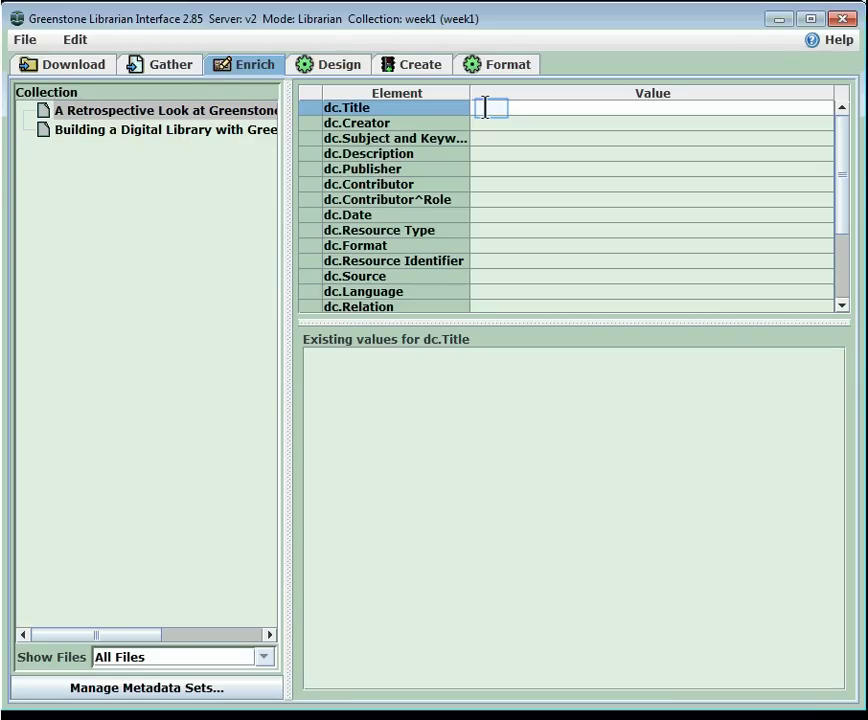
pyautogui.click(485, 108)
pyautogui.write('A Retrospective Look at Greenstone')
pyautogui.click(494, 122)
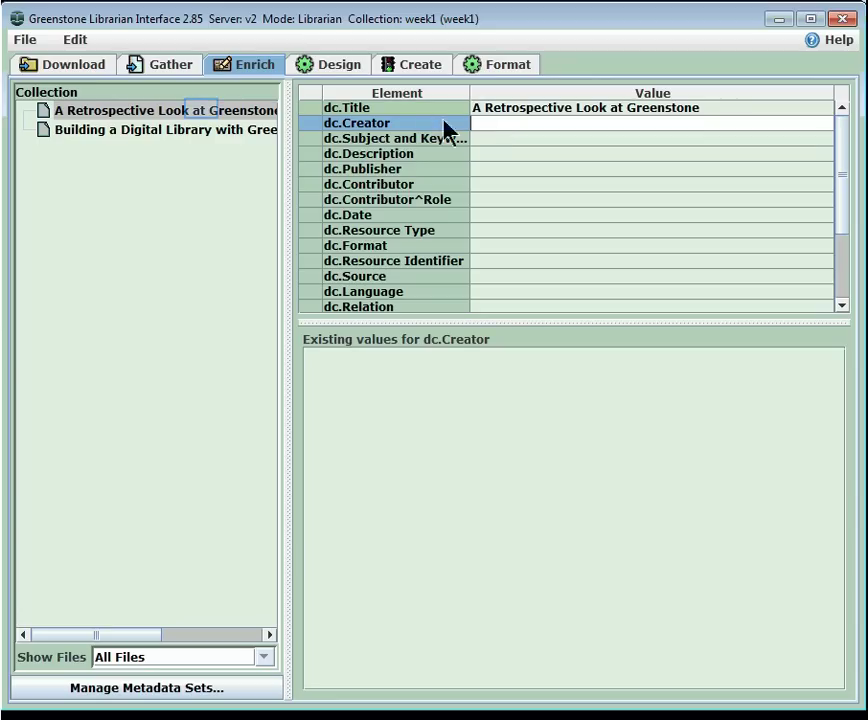
pyautogui.click(205, 118)
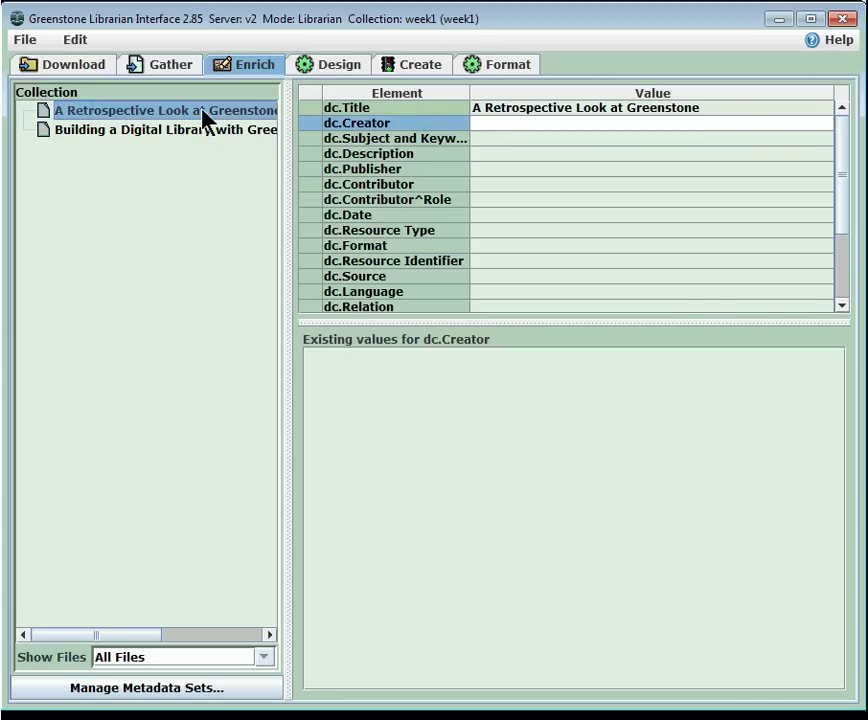
pyautogui.rightClick(77, 115)
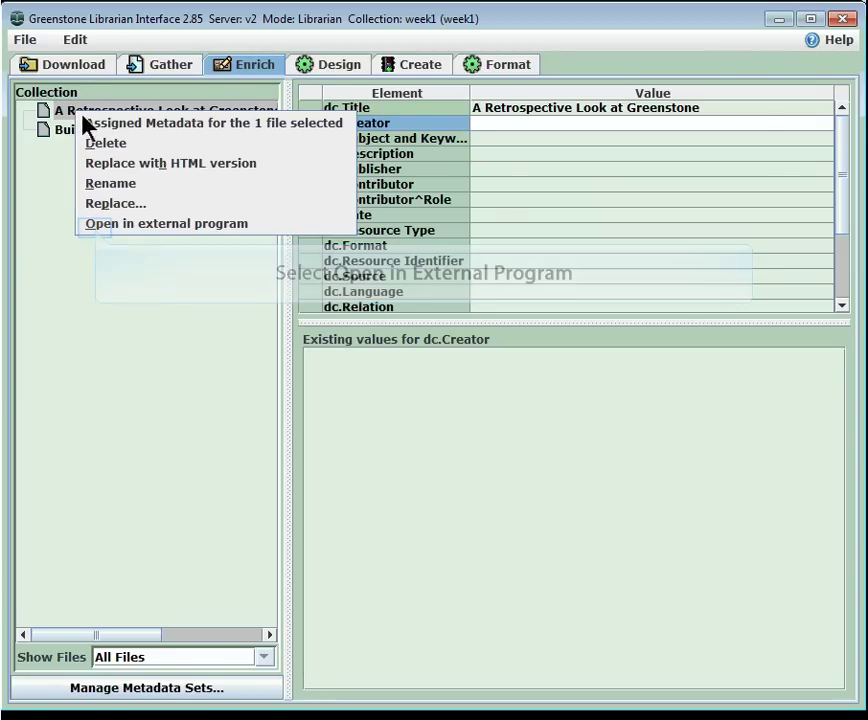
# - Open the PDF in Adobe Reader, copy 'Ian H. Witten', and move Reader aside beside the librarian
pyautogui.click(97, 229)
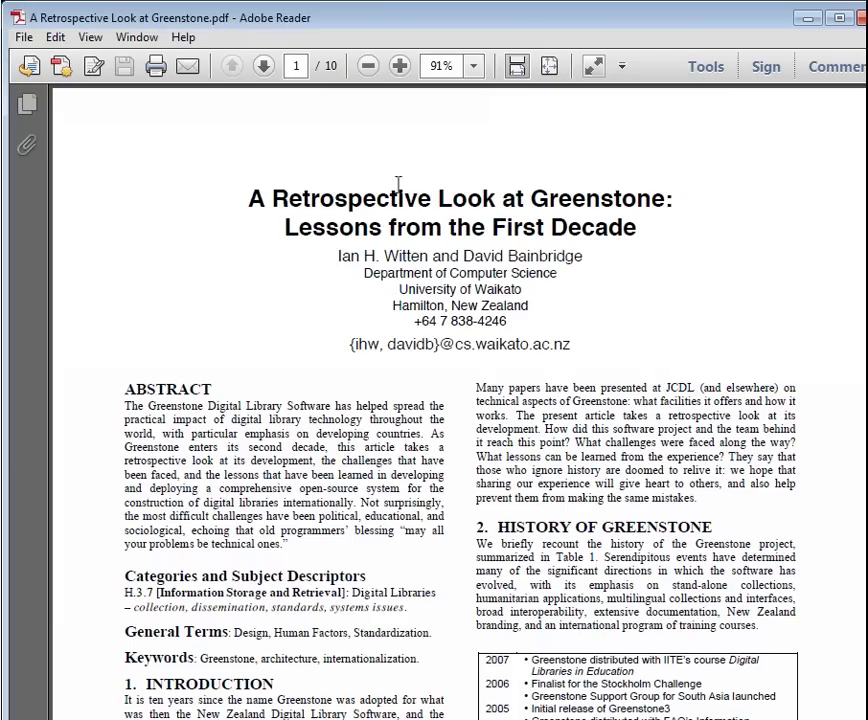
pyautogui.moveTo(338, 256); pyautogui.dragTo(428, 259)
pyautogui.hotkey('ctrl', 'c')
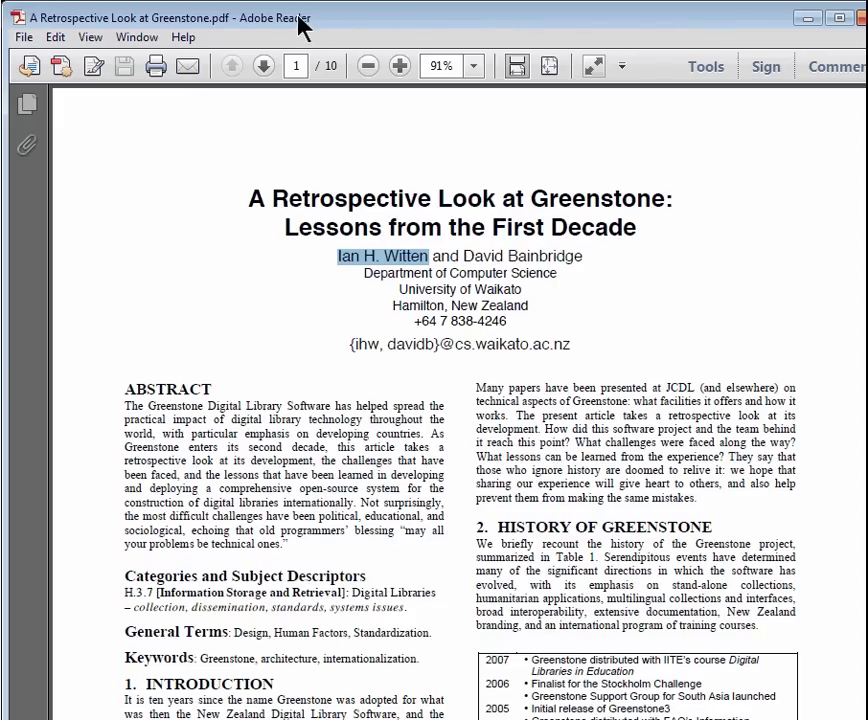
pyautogui.moveTo(355, 23); pyautogui.dragTo(675, 8)
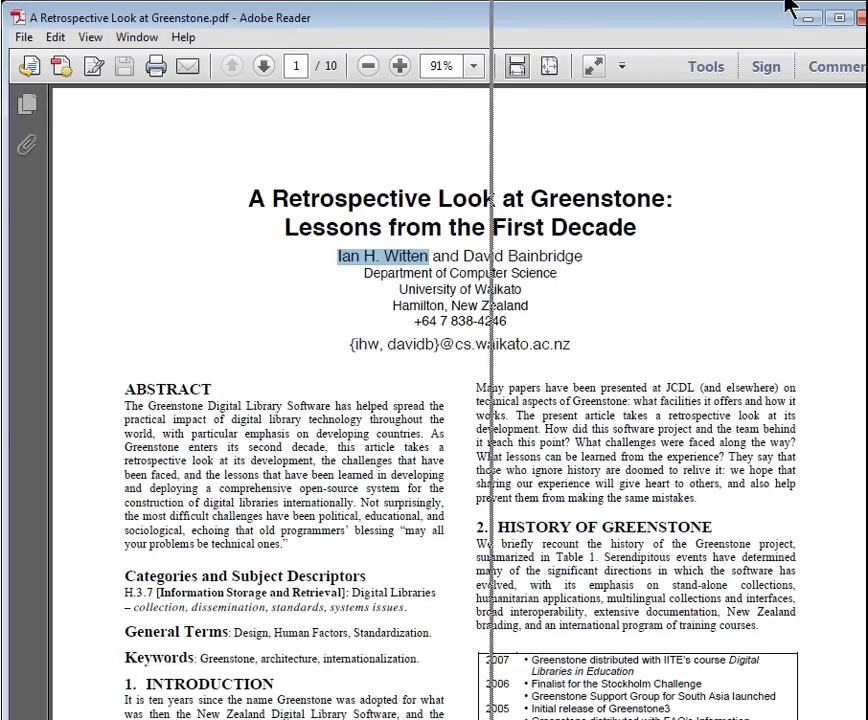
pyautogui.click(434, 120)
# - Paste 'Ian H. Witten' as the first dc.Creator value
pyautogui.click(480, 122)
pyautogui.hotkey('ctrl', 'v')
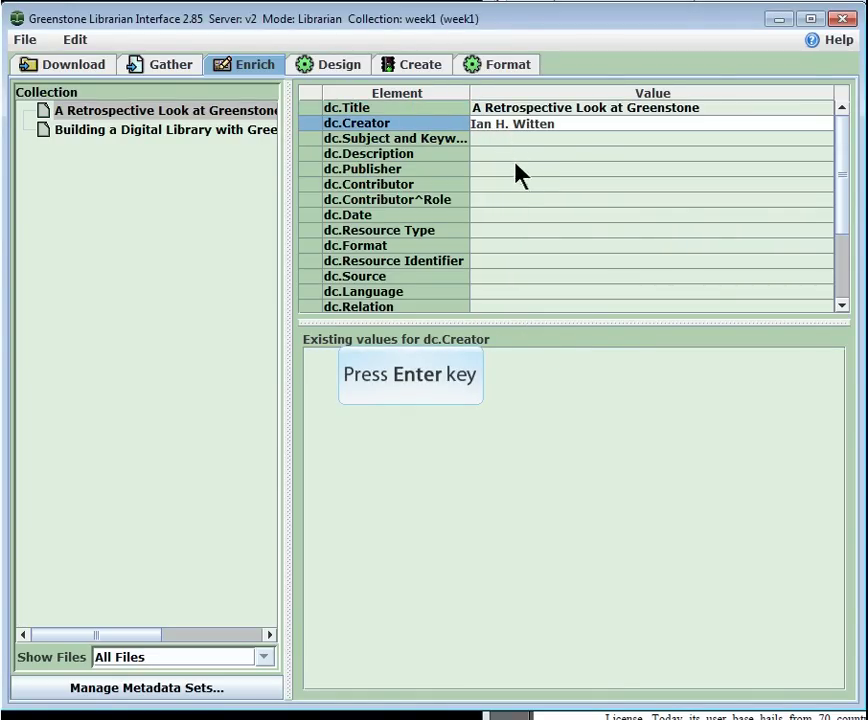
pyautogui.press('Return')
# - Copy 'David Bainbridge' from the paper and paste it as a second dc.Creator
pyautogui.hotkey('alt', 'Tab')
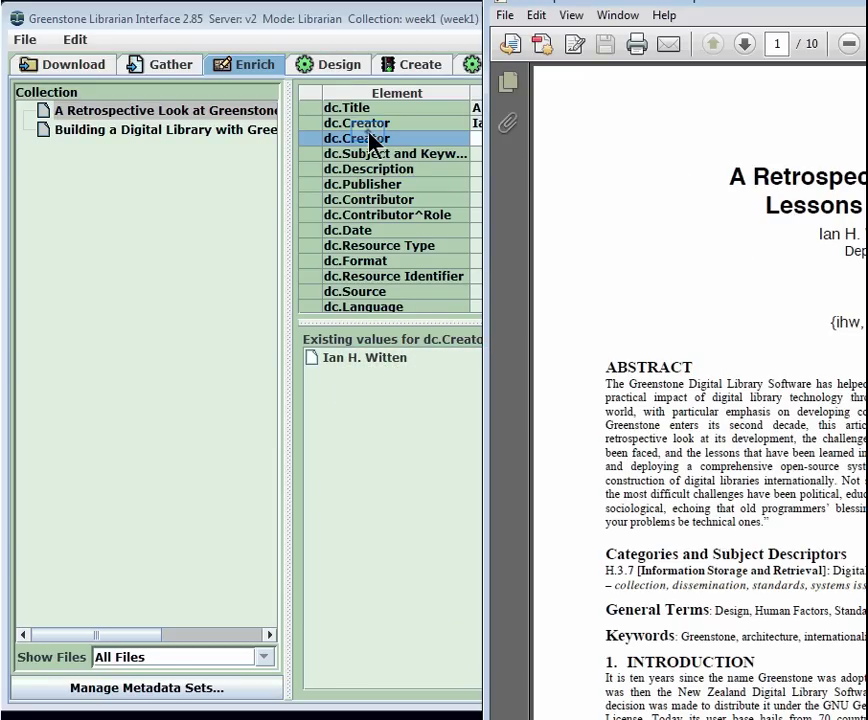
pyautogui.hotkey('alt', 'Tab')
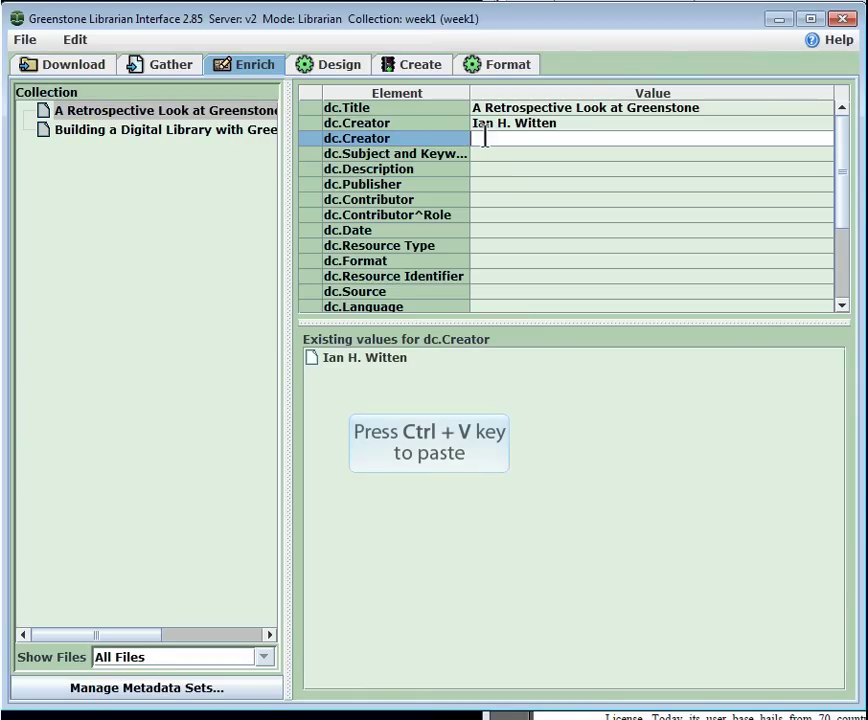
pyautogui.hotkey('ctrl', 'v')
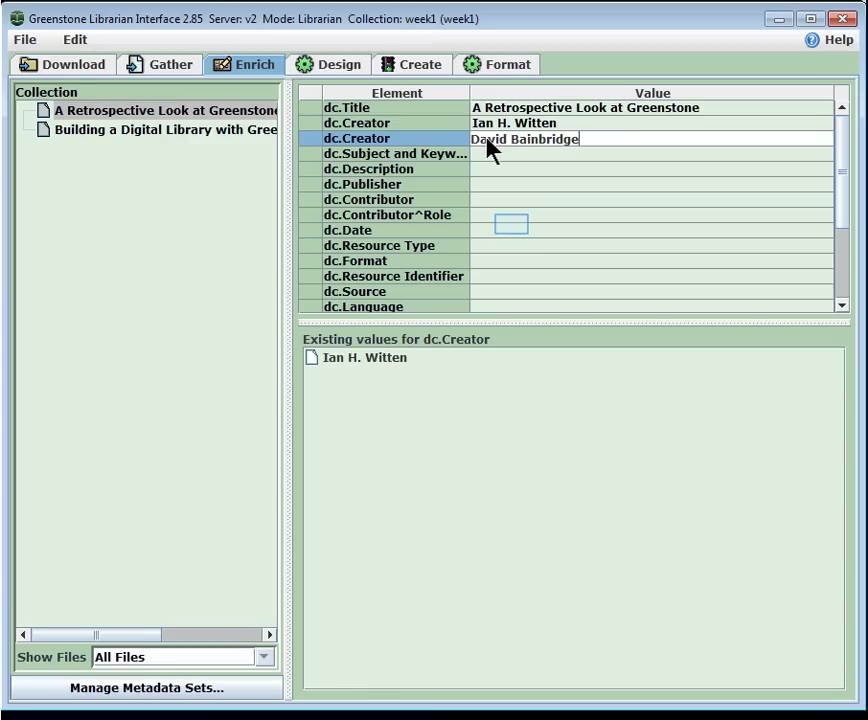
pyautogui.click(512, 232)
pyautogui.scroll(-1, 450, 300)
pyautogui.scroll(1, 508, 277)
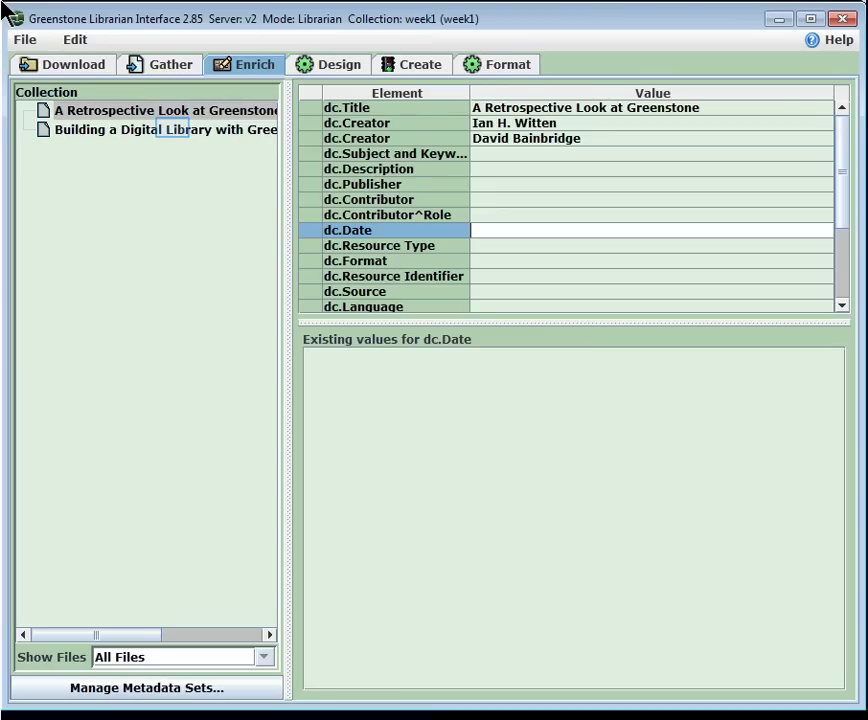
# - Set the second document's dc.Title to 'Building a Digital Library with Greenstone'
pyautogui.click(175, 138)
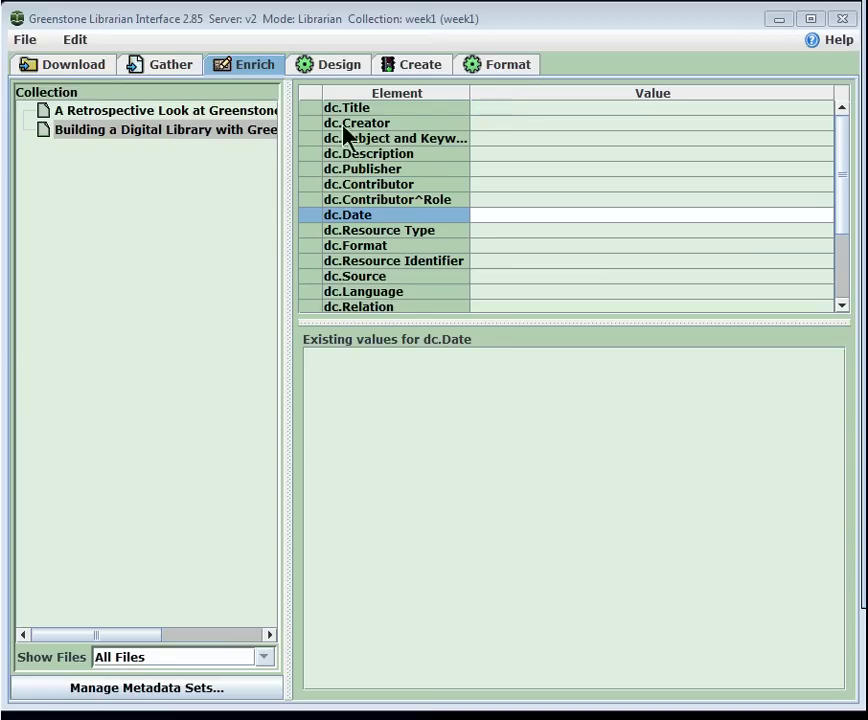
pyautogui.click(495, 108)
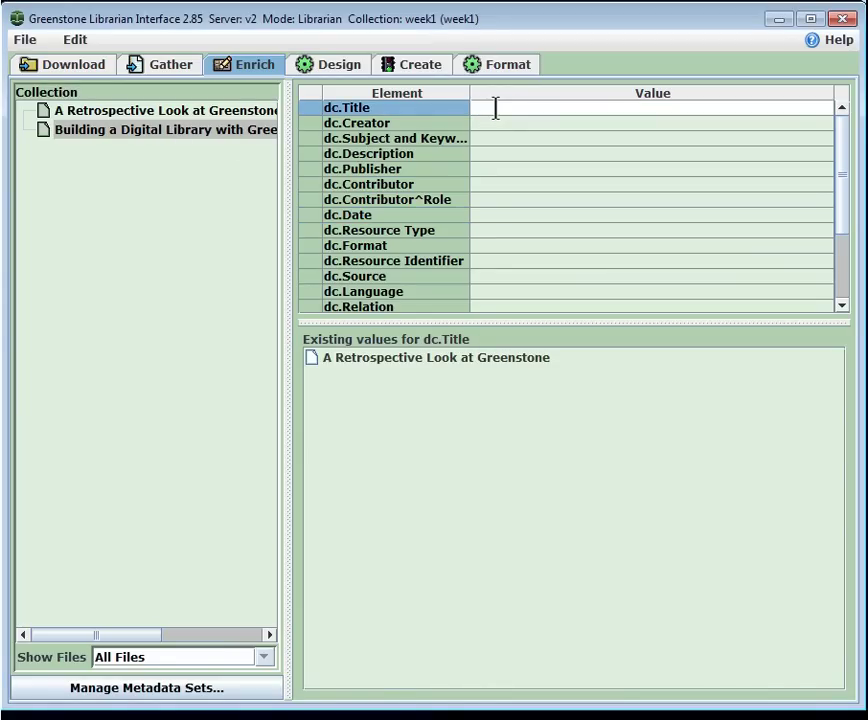
pyautogui.write('Building a Digital Library with Greenstone')
pyautogui.press('Return')
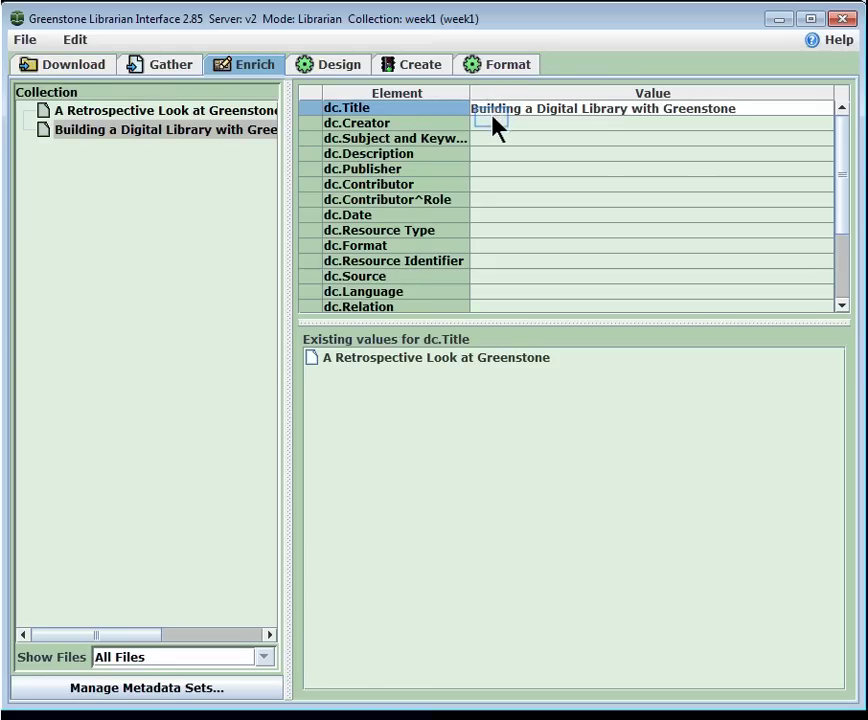
pyautogui.click(492, 122)
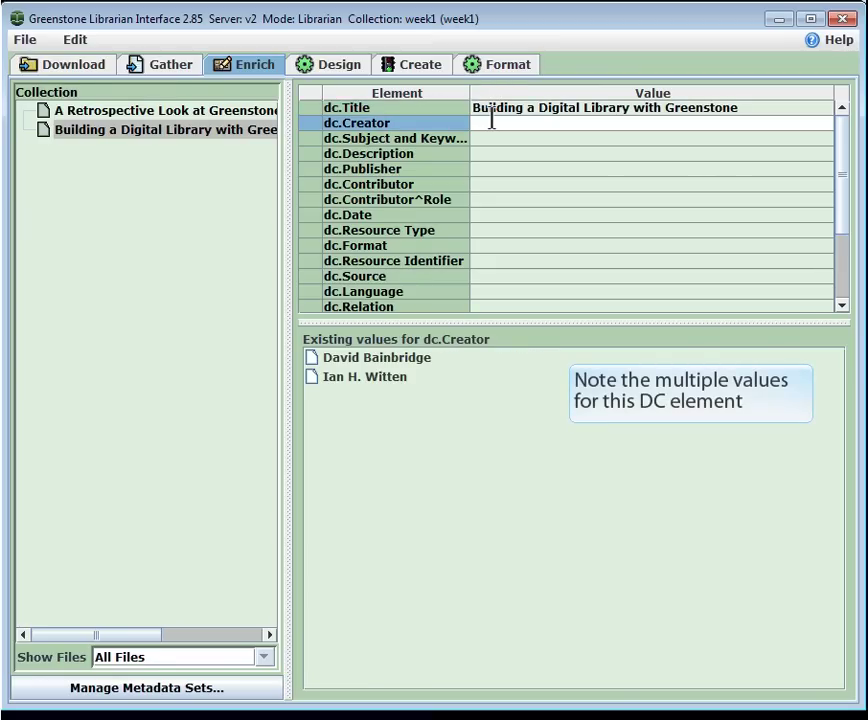
pyautogui.write('K. ')
pyautogui.write('Rajasekharan')
pyautogui.press('Return')
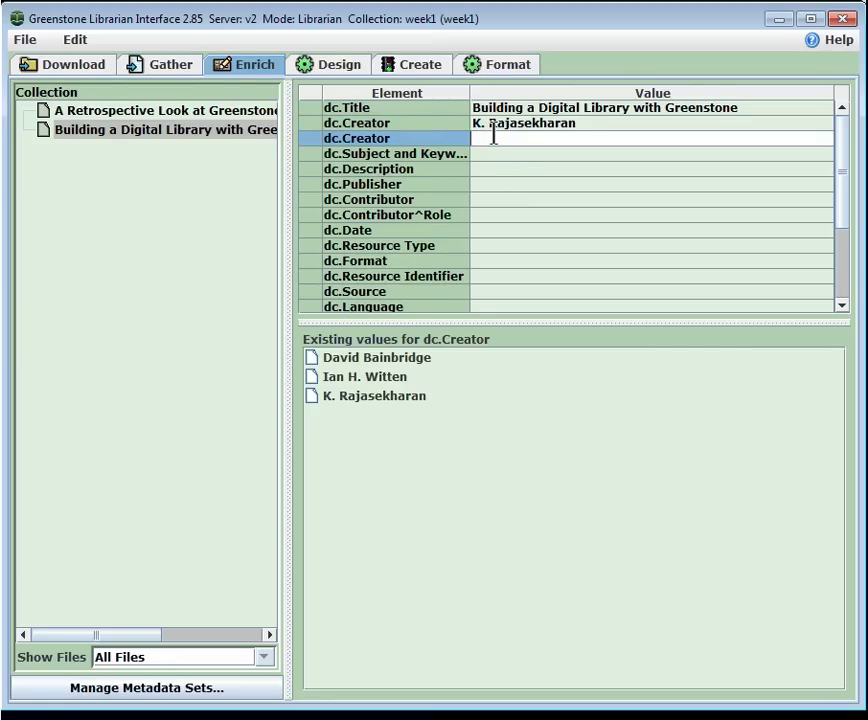
pyautogui.write('KM')
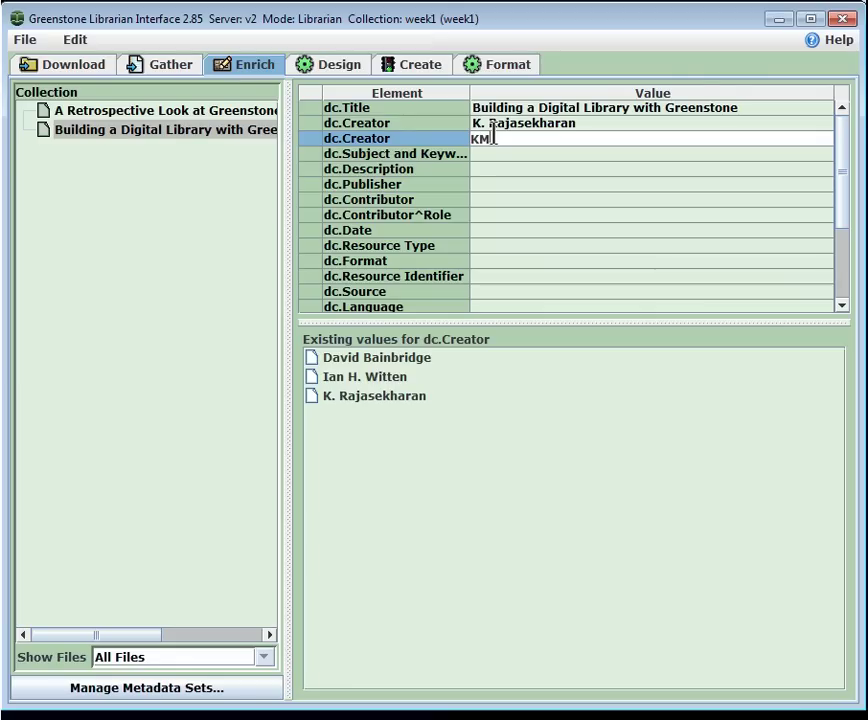
pyautogui.write(' Naf')
pyautogui.write('ala')
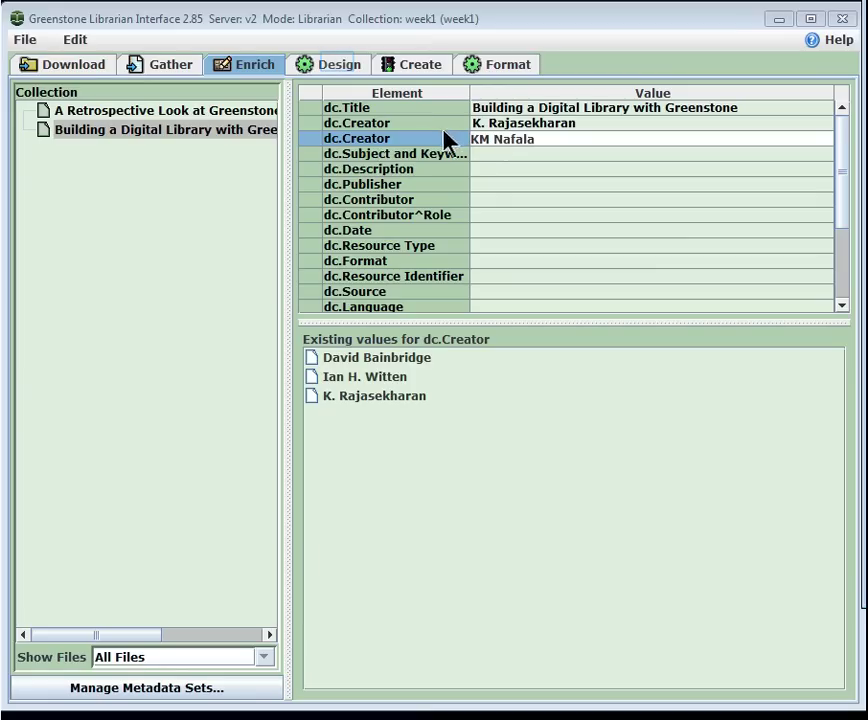
pyautogui.click(339, 66)
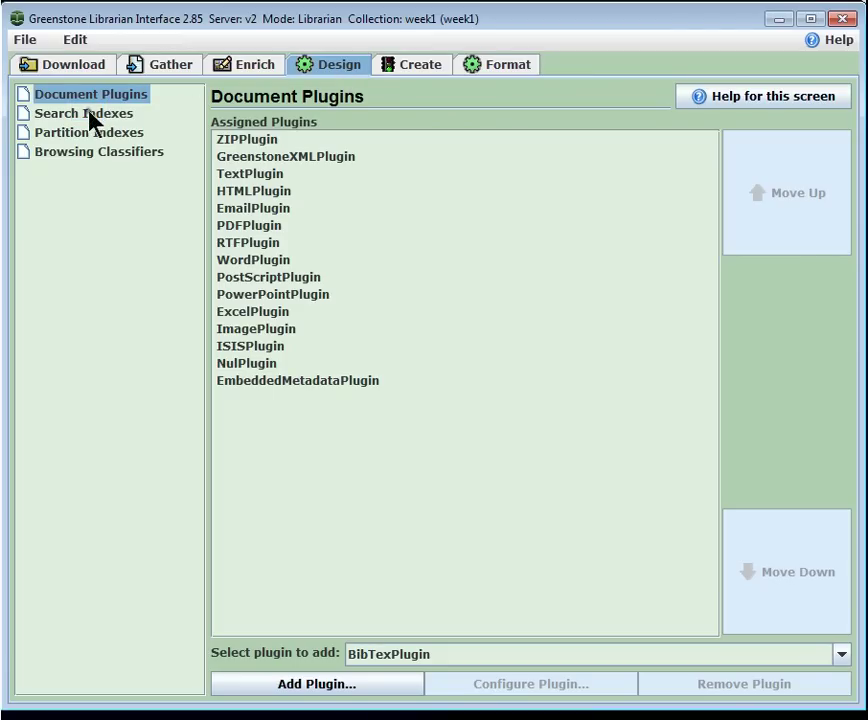
# - Remove the dc.Title and ex.Source search indexes, leaving only the default text index
pyautogui.click(90, 115)
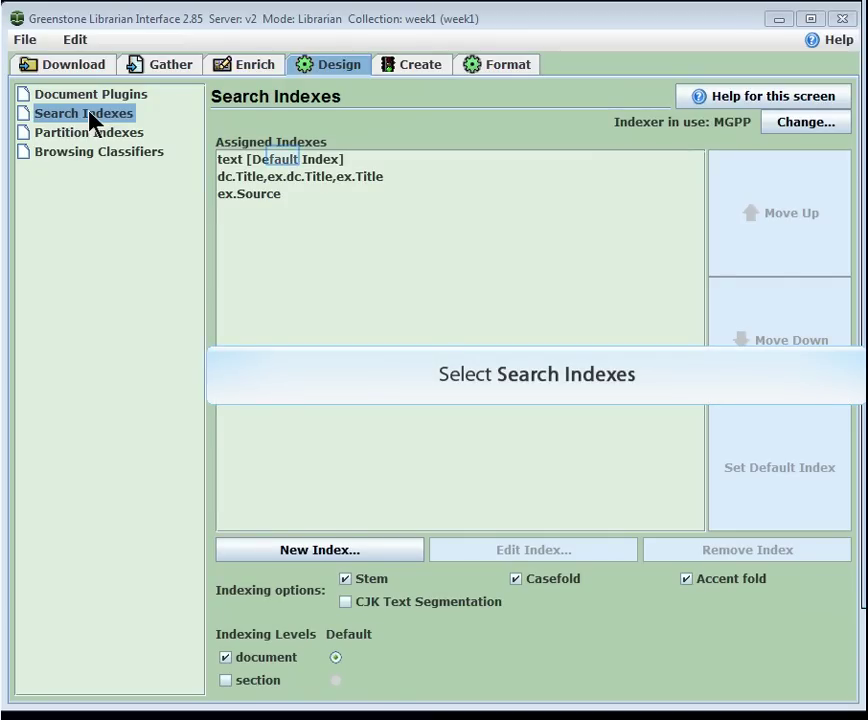
pyautogui.click(285, 166)
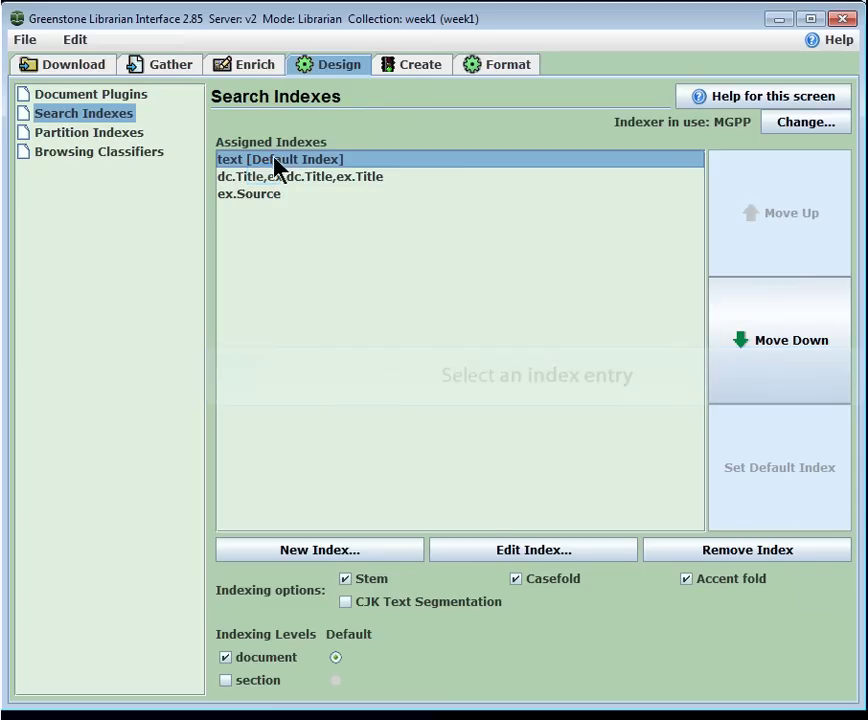
pyautogui.click(268, 178)
pyautogui.press('Tab')
pyautogui.press('Tab')
pyautogui.click(735, 556)
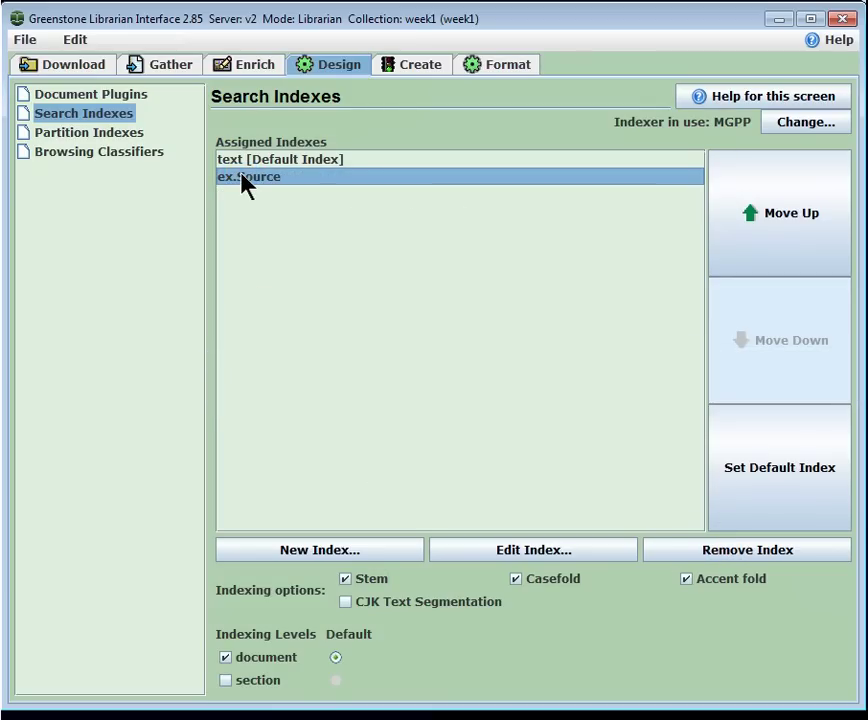
pyautogui.press('Tab')
pyautogui.click(624, 303)
pyautogui.click(706, 551)
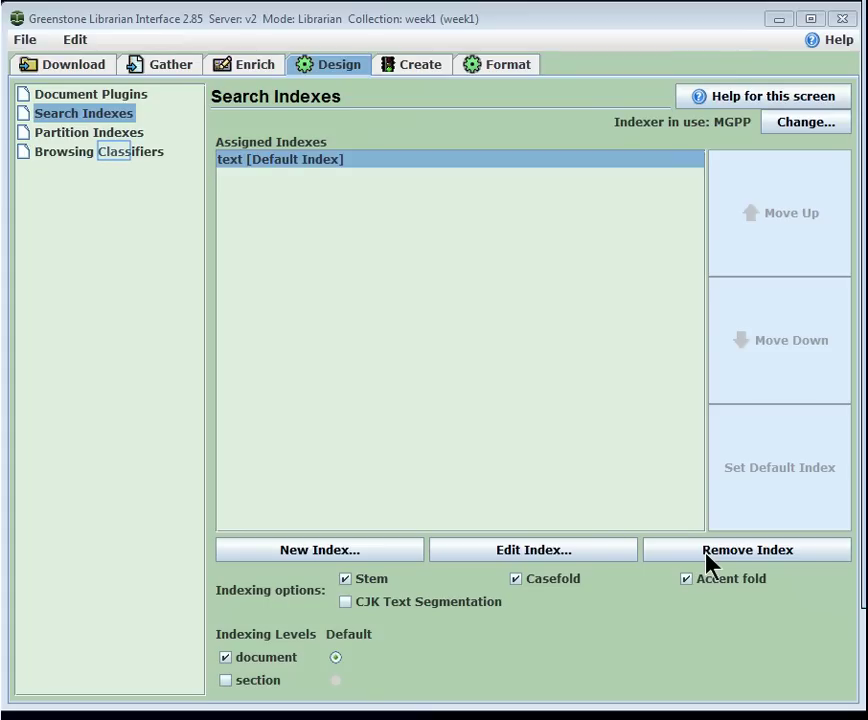
# - Remove the ex.Source List classifier and choose AZCompactList as the classifier to add
pyautogui.click(114, 155)
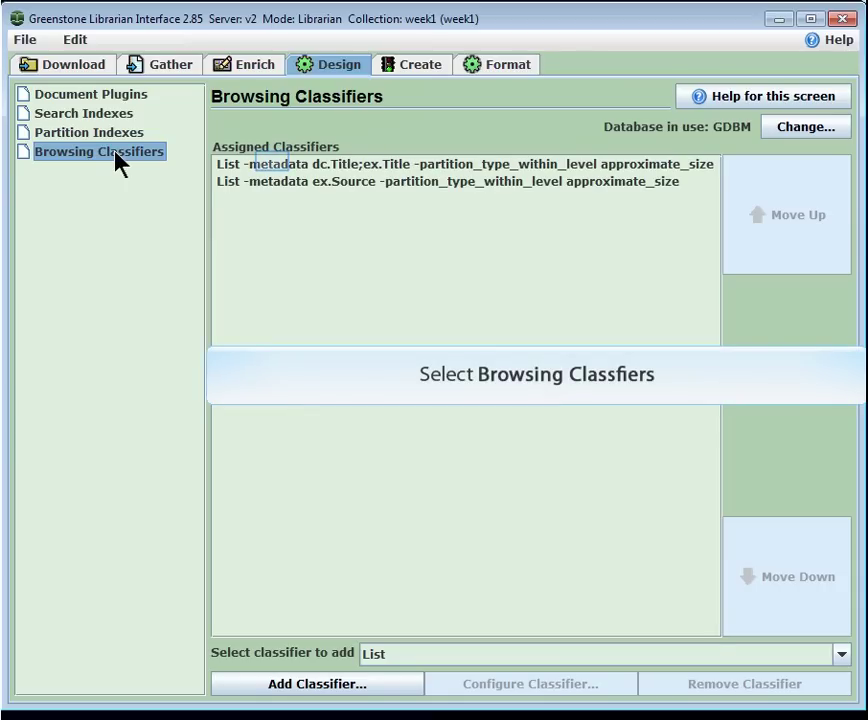
pyautogui.click(274, 168)
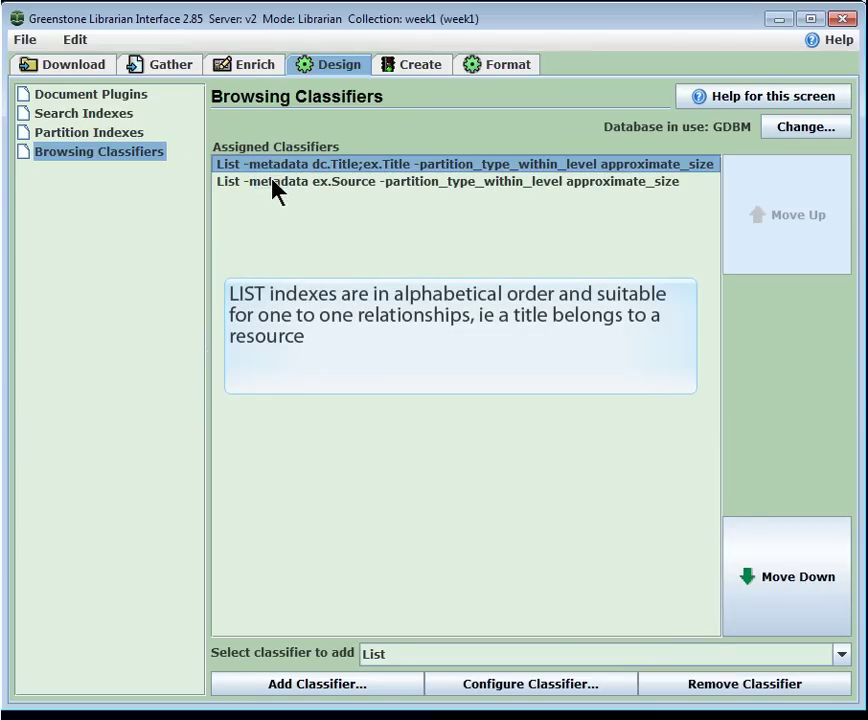
pyautogui.click(272, 182)
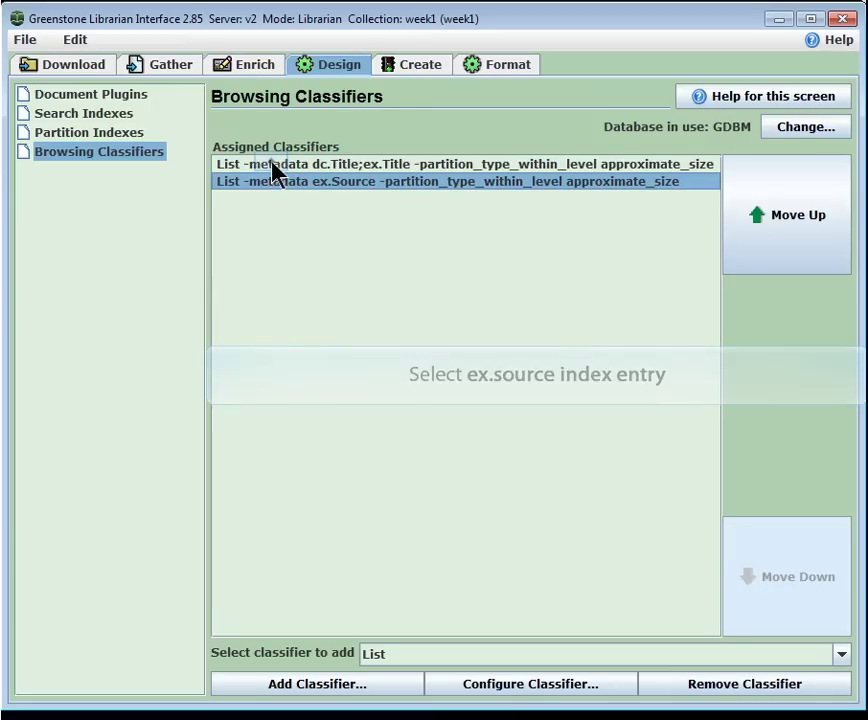
pyautogui.click(272, 166)
pyautogui.click(272, 182)
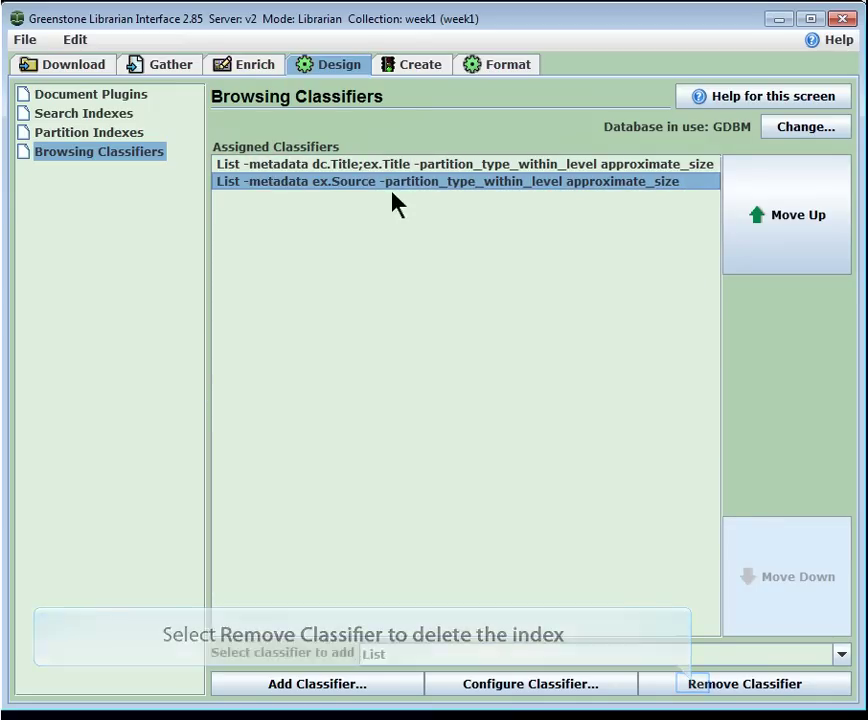
pyautogui.click(694, 688)
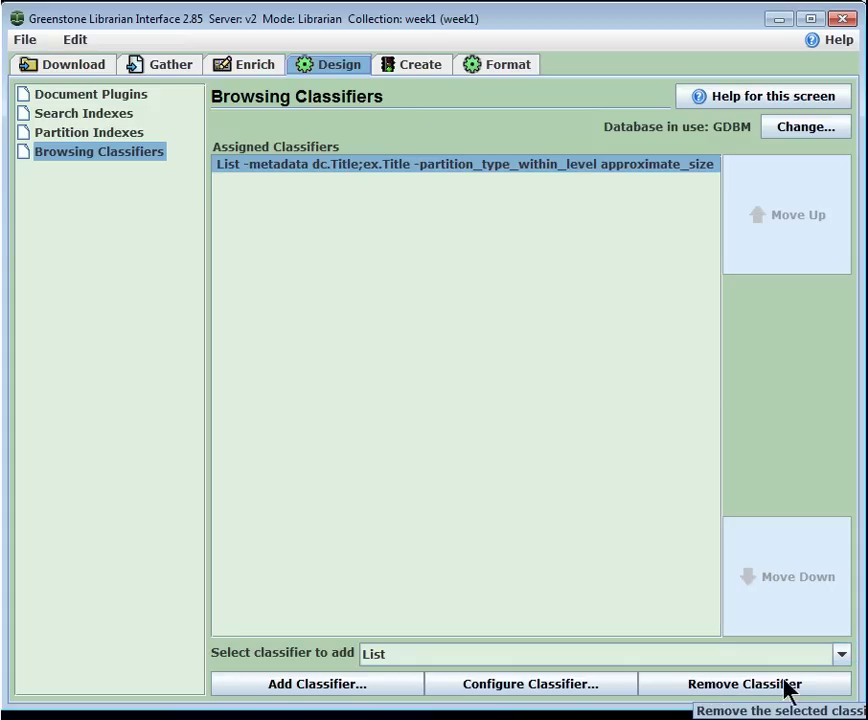
pyautogui.click(843, 655)
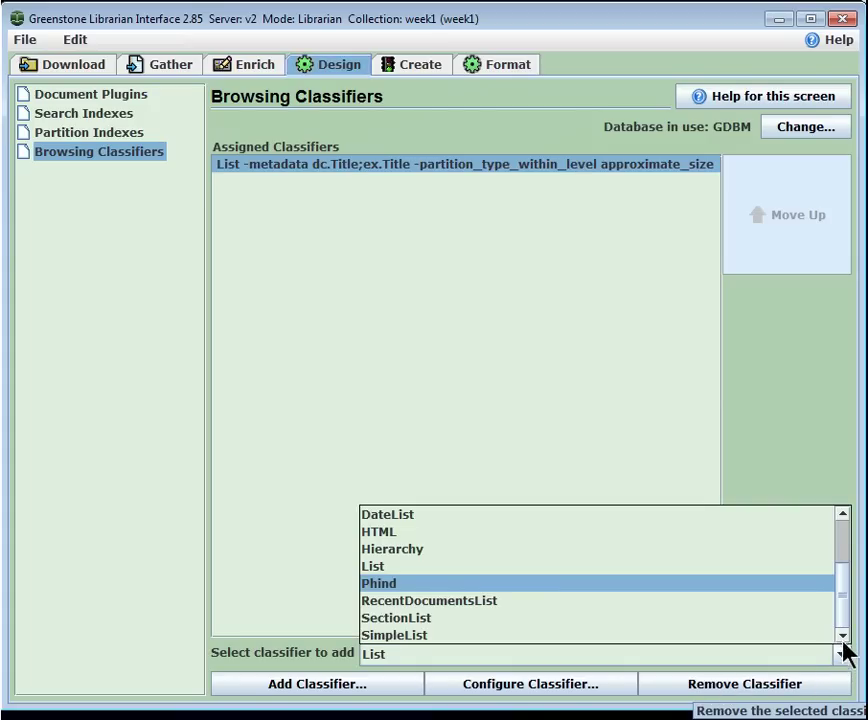
pyautogui.moveTo(845, 590); pyautogui.dragTo(847, 537)
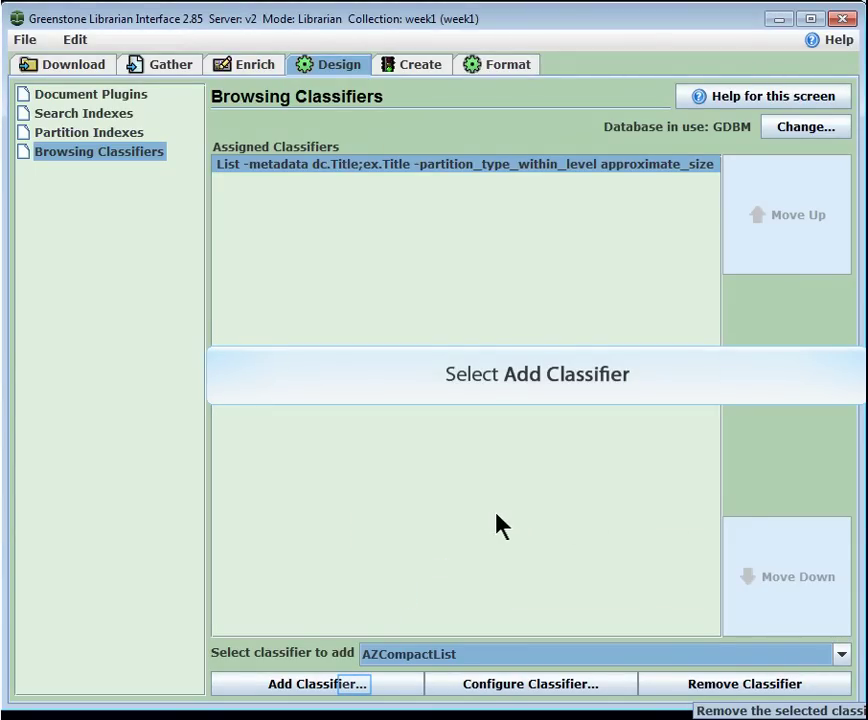
# - Start a new AZCompactList classifier and set it to classify by dc.Creator
pyautogui.click(360, 687)
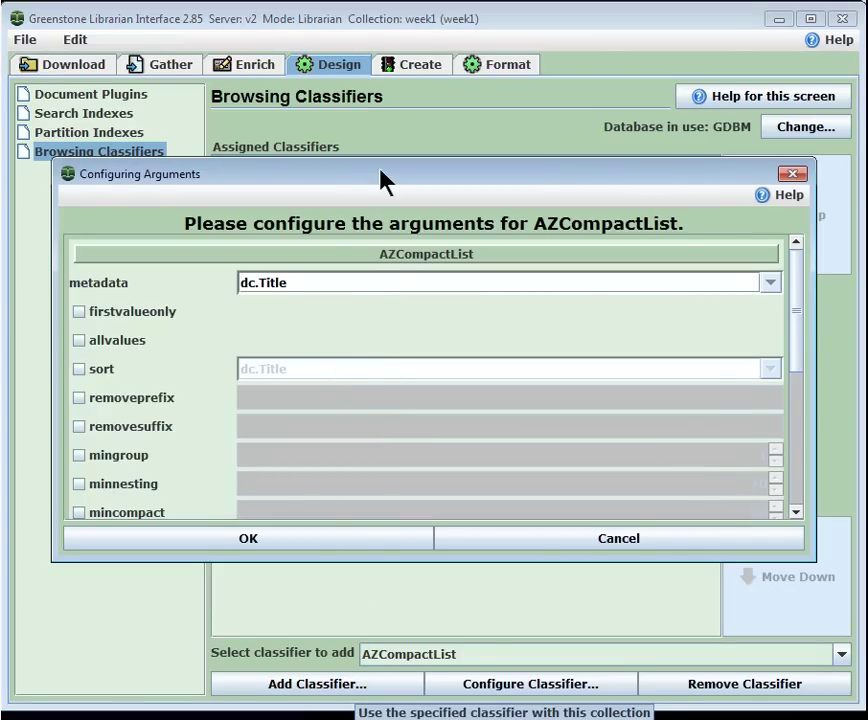
pyautogui.moveTo(385, 180); pyautogui.dragTo(468, 103)
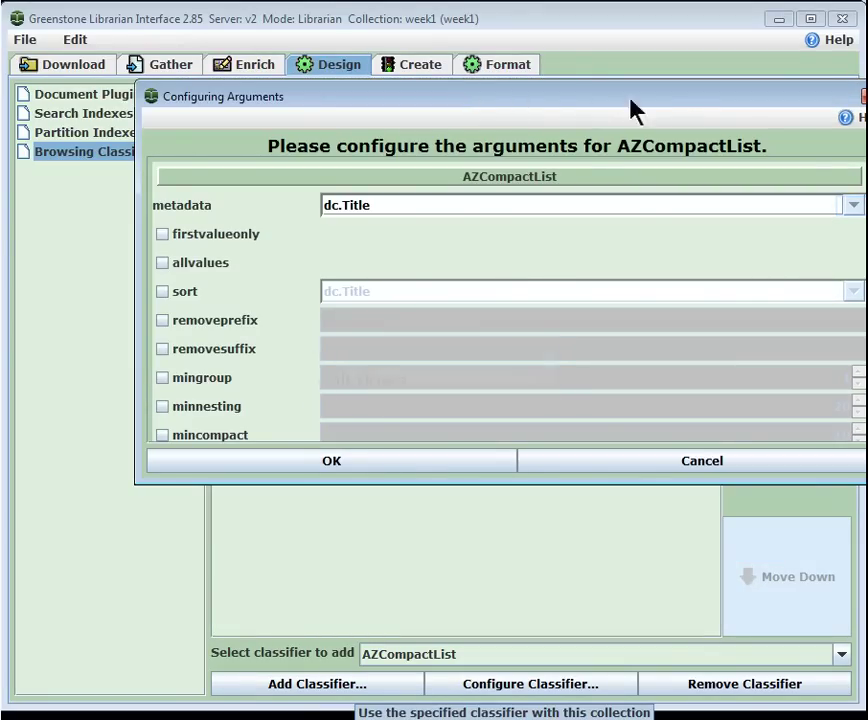
pyautogui.click(853, 204)
pyautogui.scroll(2, 668, 280)
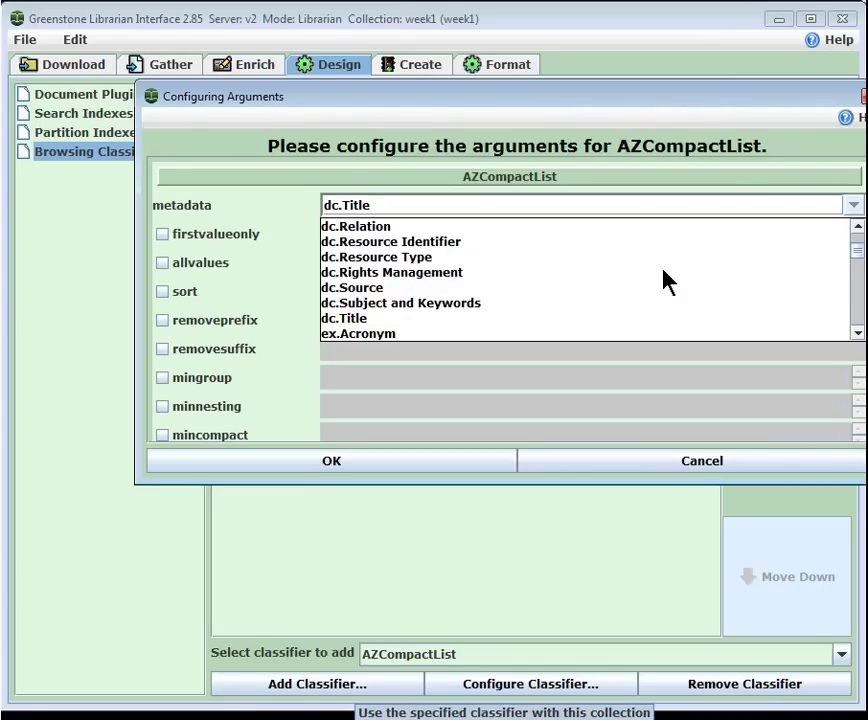
pyautogui.scroll(1, 665, 281)
pyautogui.scroll(2, 640, 279)
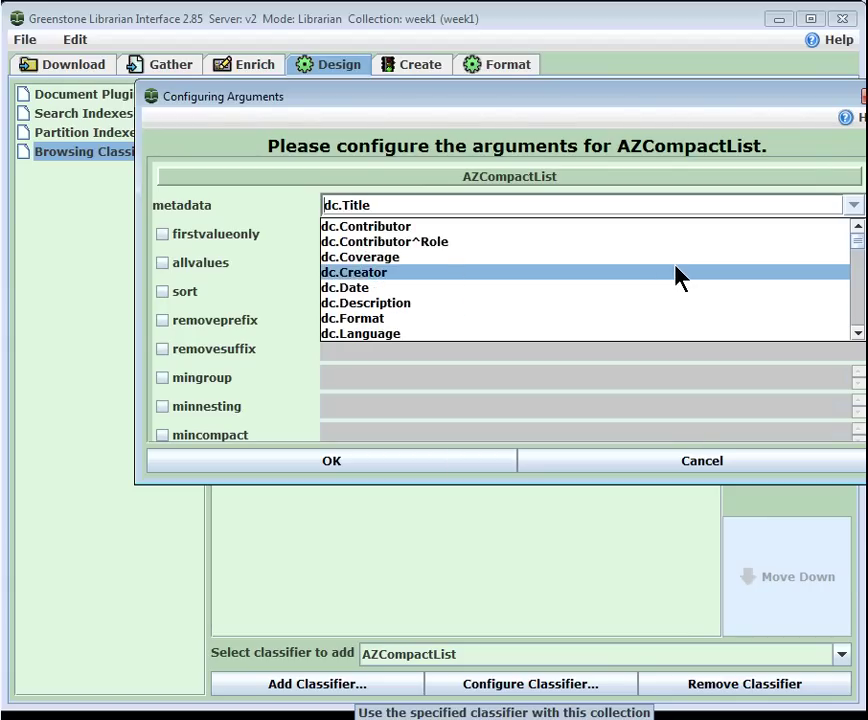
pyautogui.click(580, 273)
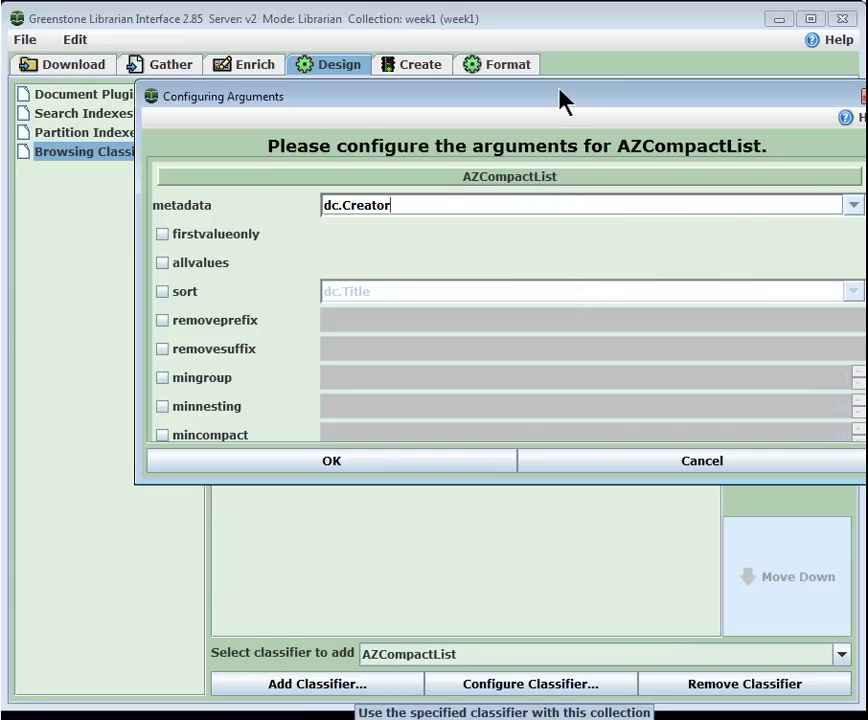
# - Give the classifier the button name 'Authors', add it, and show the general format settings
pyautogui.moveTo(560, 97); pyautogui.dragTo(517, 97)
pyautogui.moveTo(836, 227); pyautogui.dragTo(782, 335)
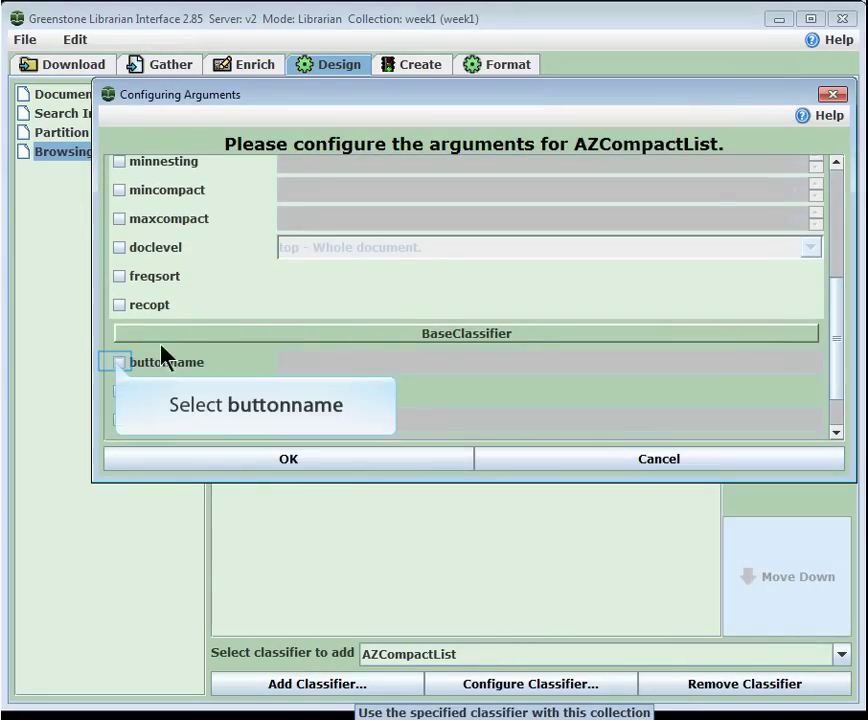
pyautogui.click(118, 362)
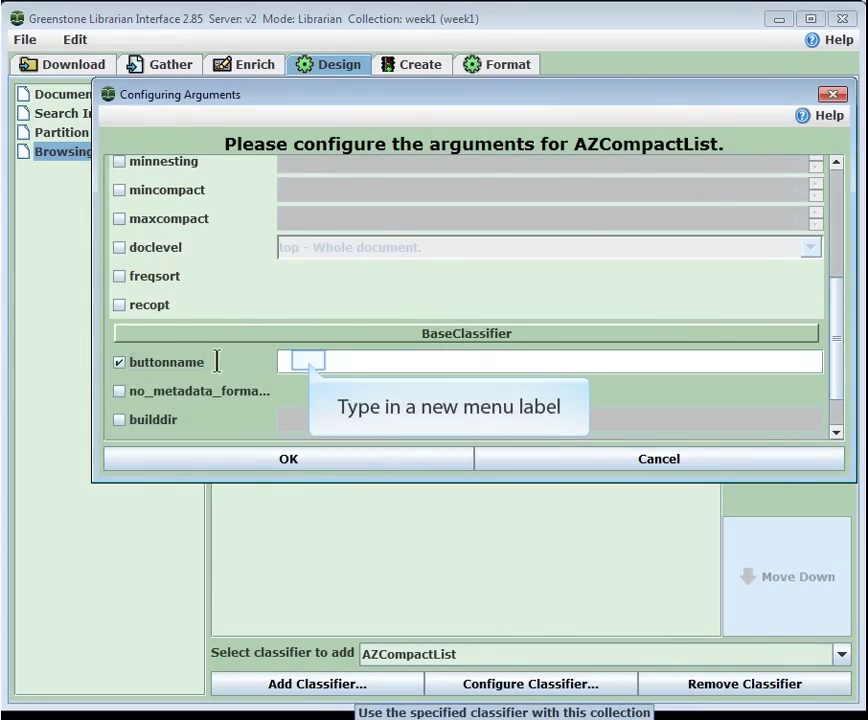
pyautogui.click(308, 362)
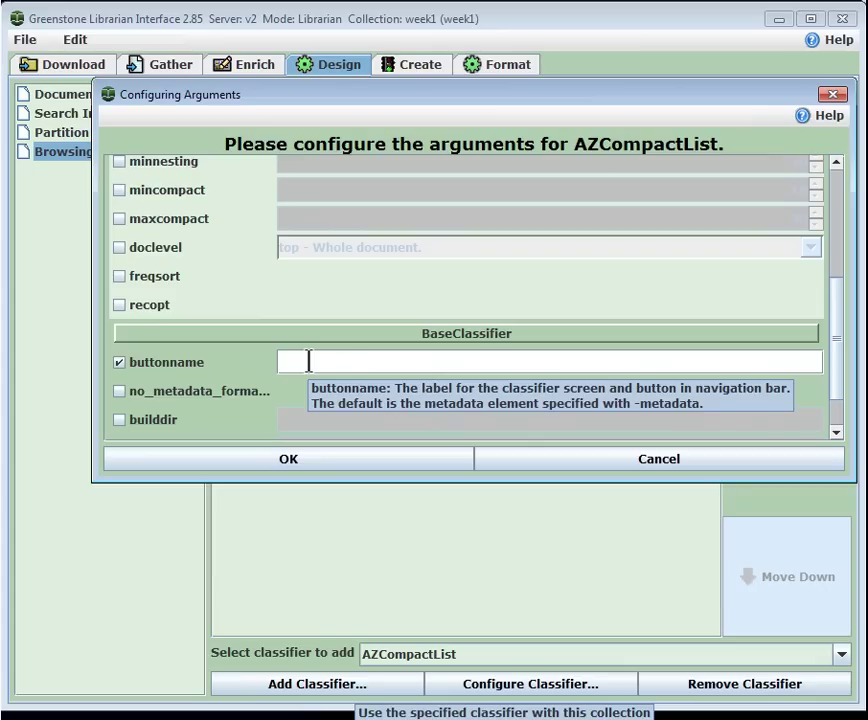
pyautogui.write('Authors')
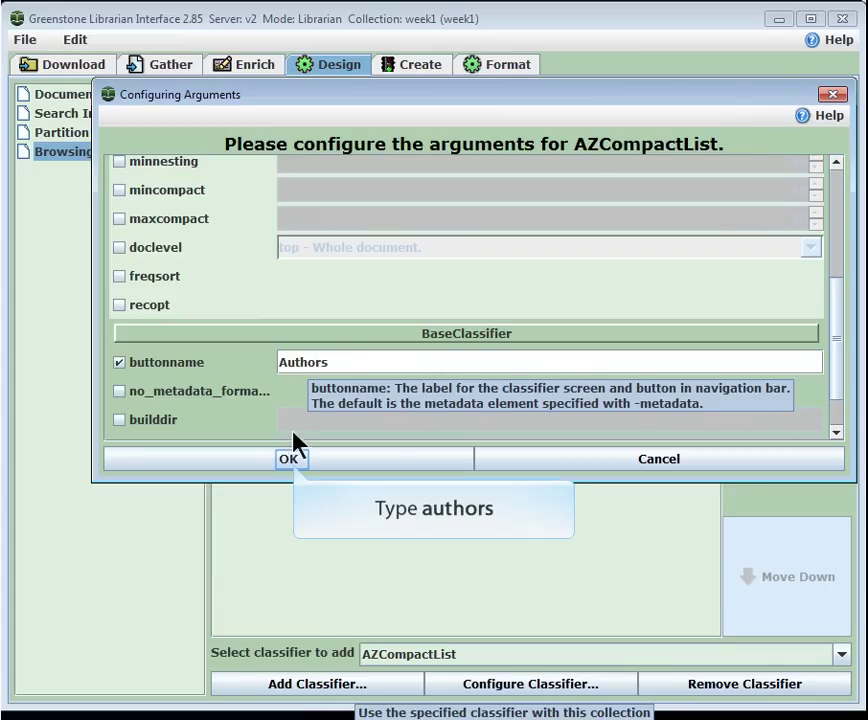
pyautogui.click(294, 462)
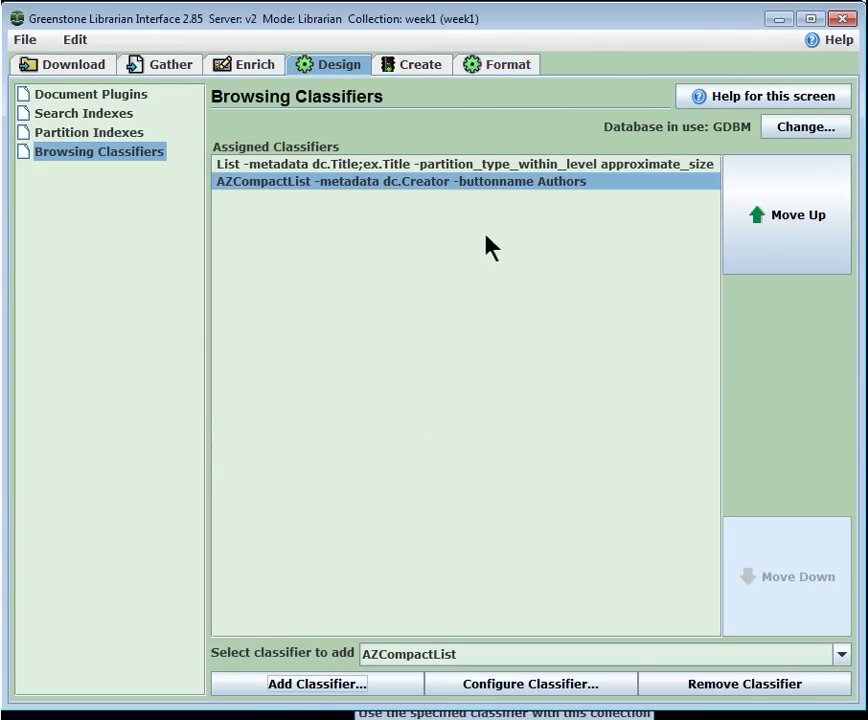
pyautogui.click(500, 72)
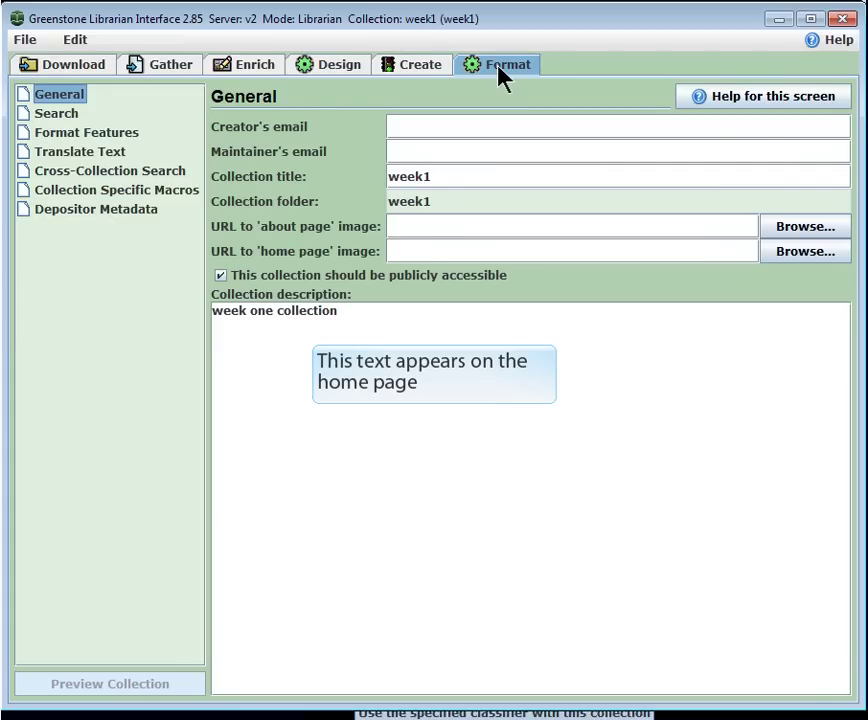
# - Cancel the Select An Image dialog so no home page image is set, then show the Create panel
pyautogui.press('Tab')
pyautogui.press('Tab')
pyautogui.click(790, 253)
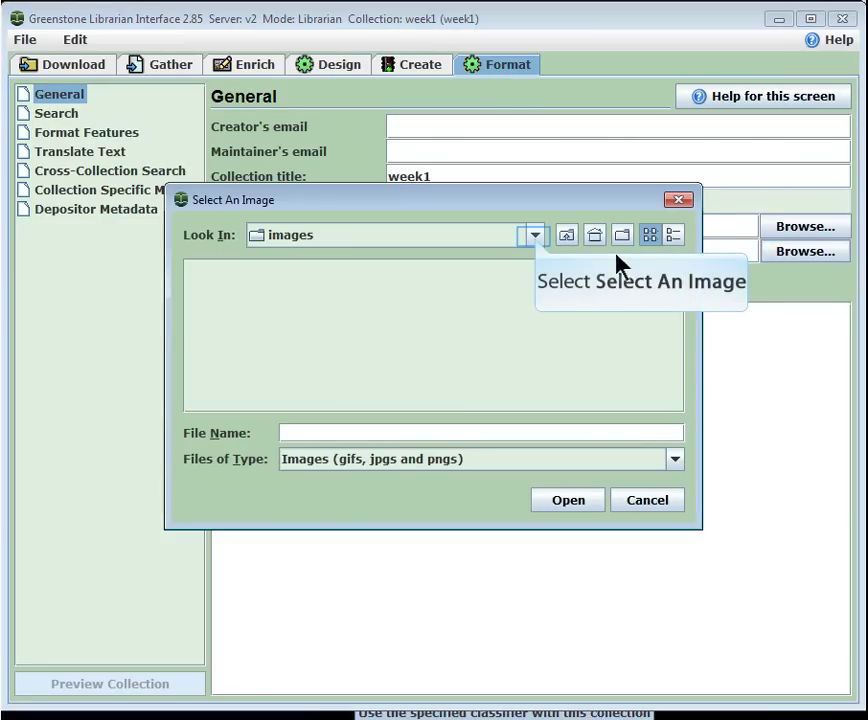
pyautogui.click(535, 238)
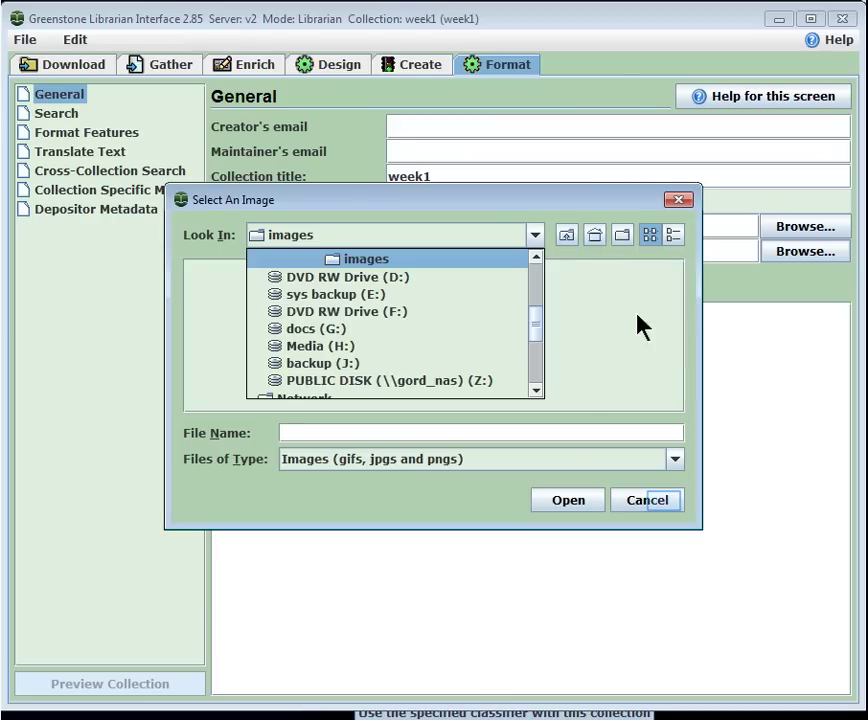
pyautogui.click(665, 502)
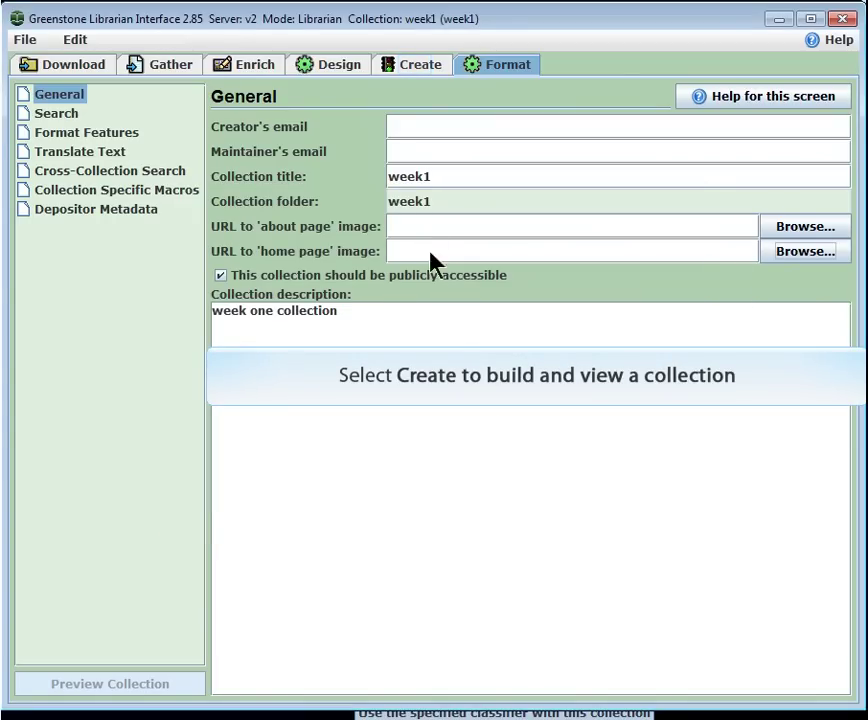
pyautogui.click(420, 66)
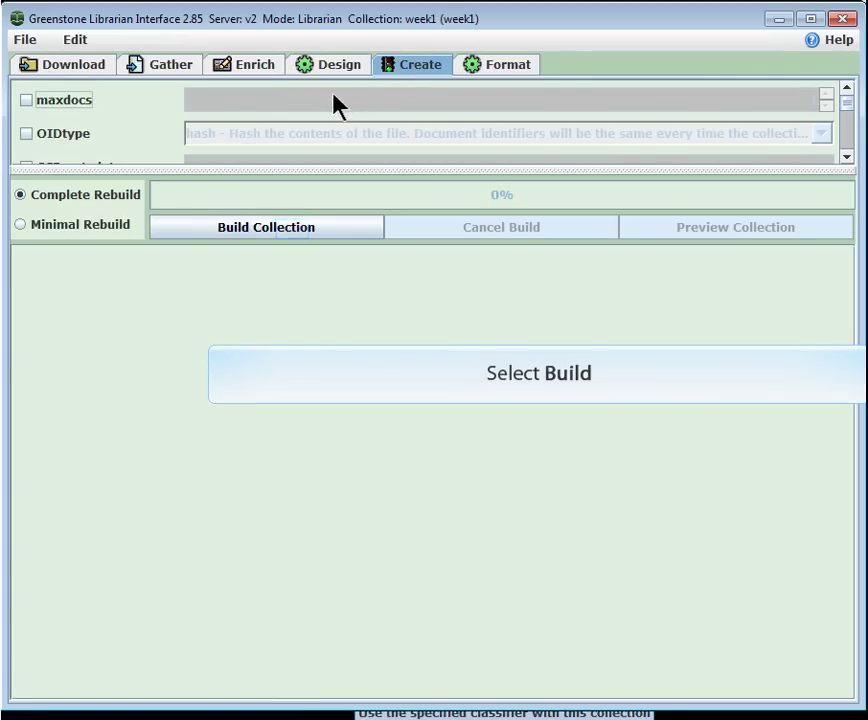
# - Run a complete rebuild of week1 and review the import, index and database log lines
pyautogui.click(294, 234)
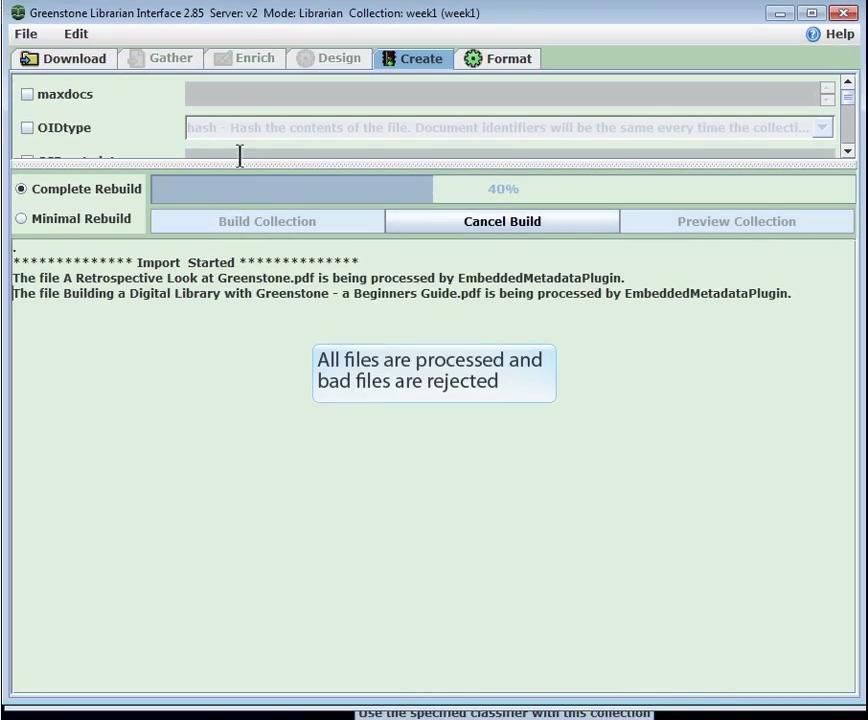
pyautogui.moveTo(233, 293); pyautogui.dragTo(384, 304)
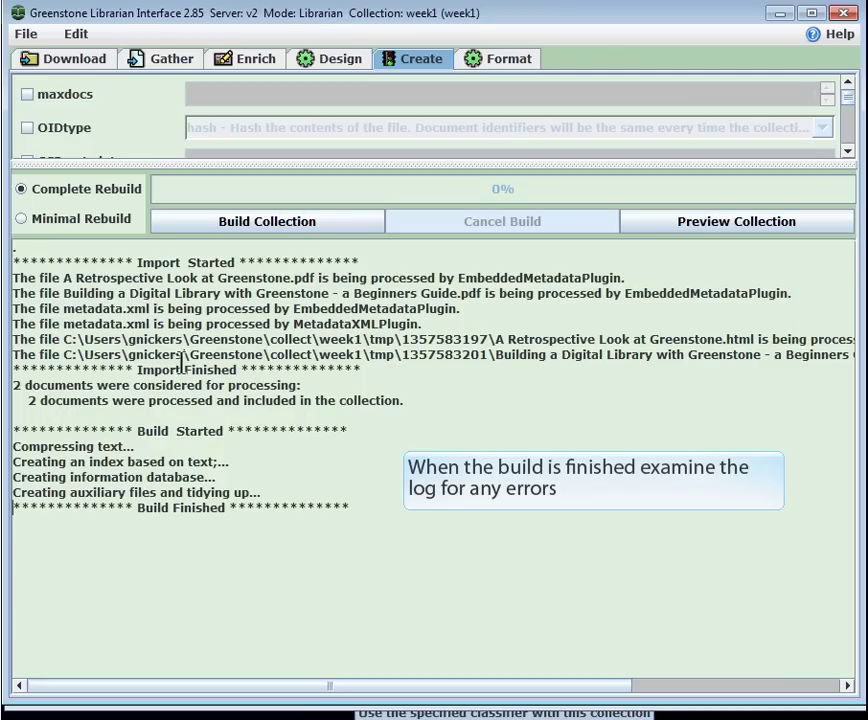
pyautogui.moveTo(68, 464); pyautogui.dragTo(234, 476)
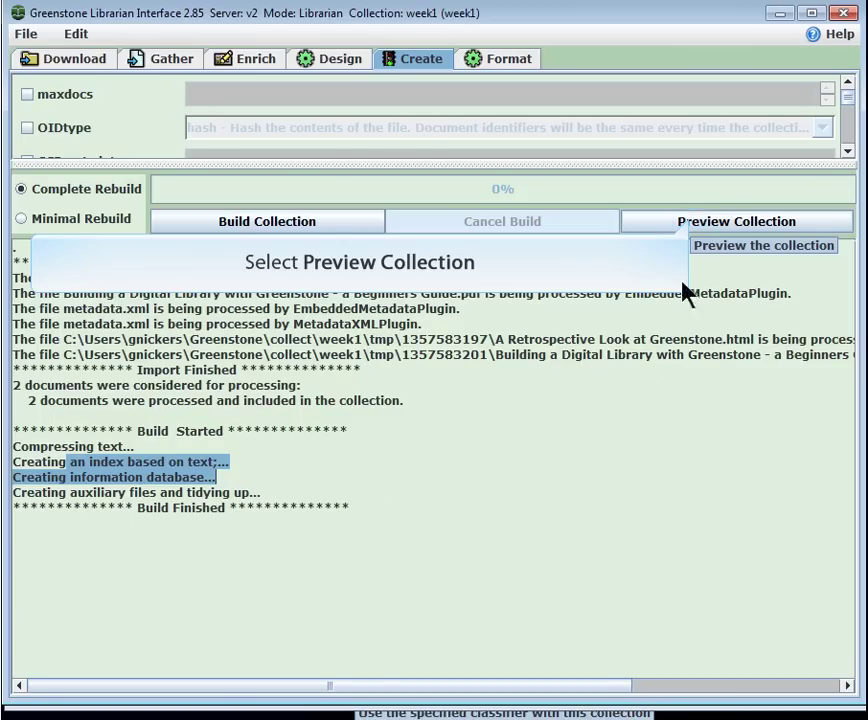
# - Preview week1 in Firefox and highlight the week1 title on its About page
pyautogui.click(692, 224)
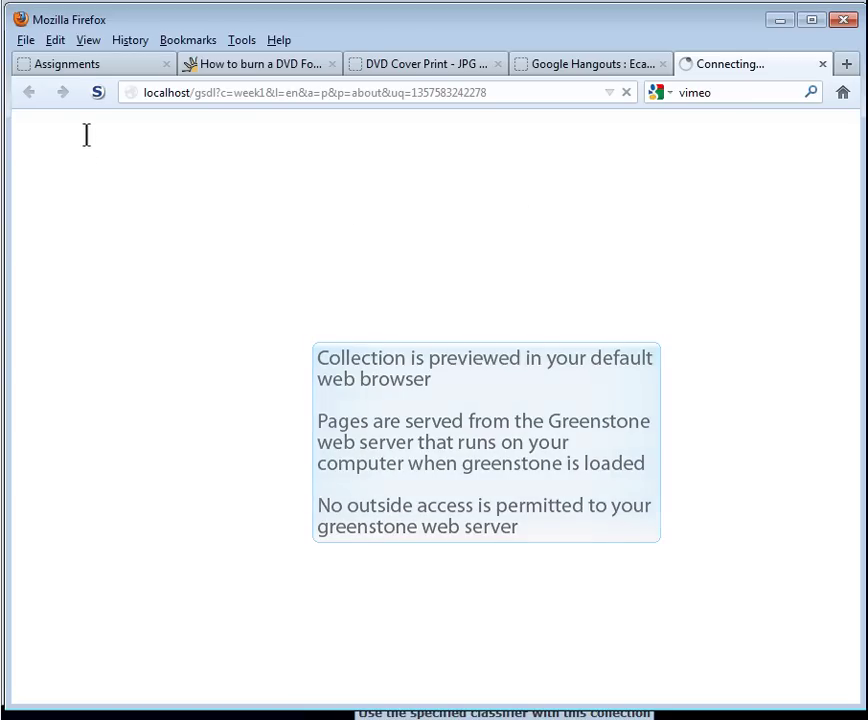
pyautogui.moveTo(86, 135); pyautogui.dragTo(148, 135)
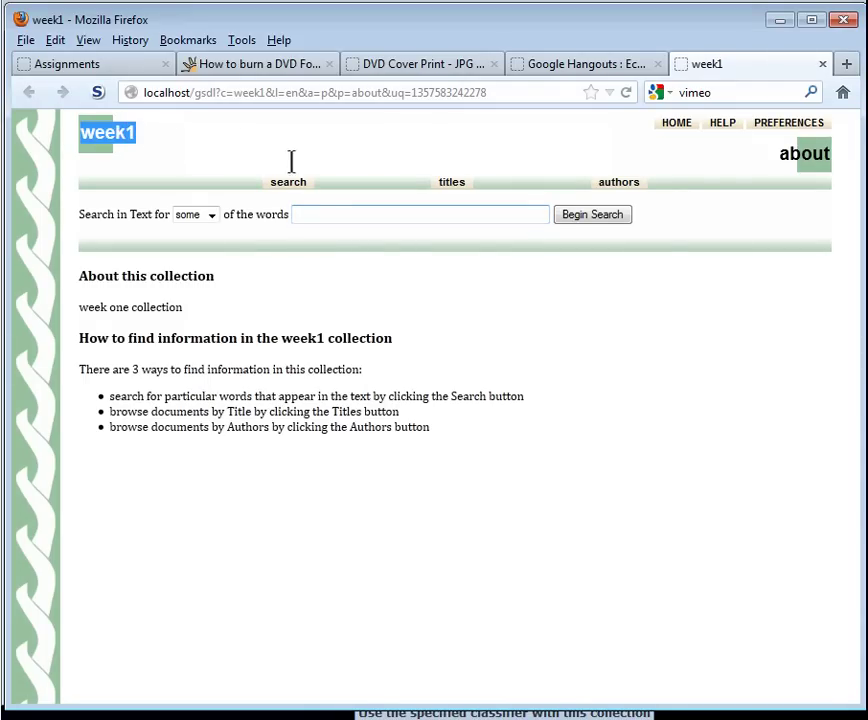
# - Search the collection text for the word 'a', returning two matching documents
pyautogui.click(322, 214)
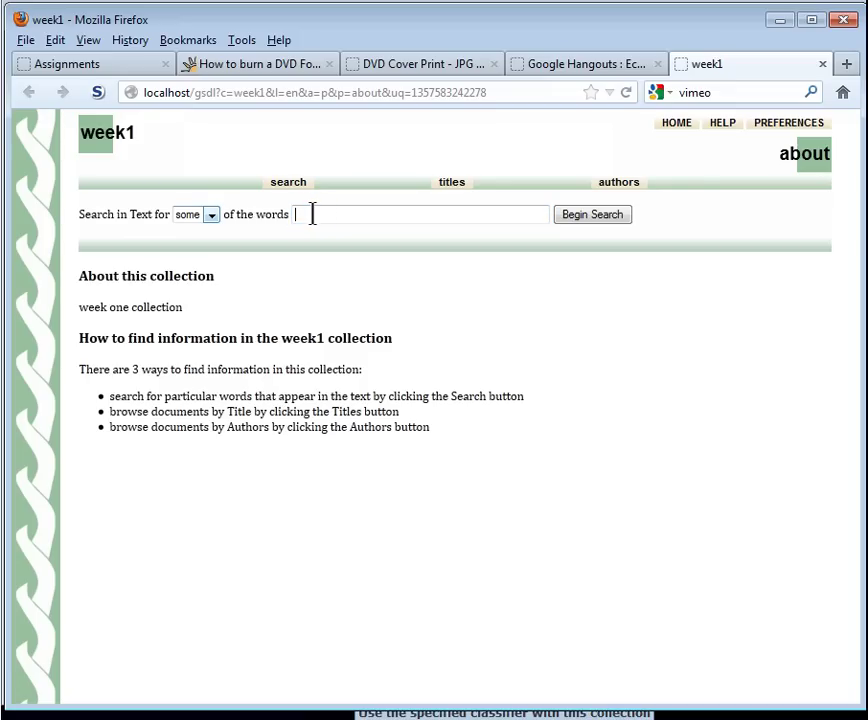
pyautogui.click(311, 214)
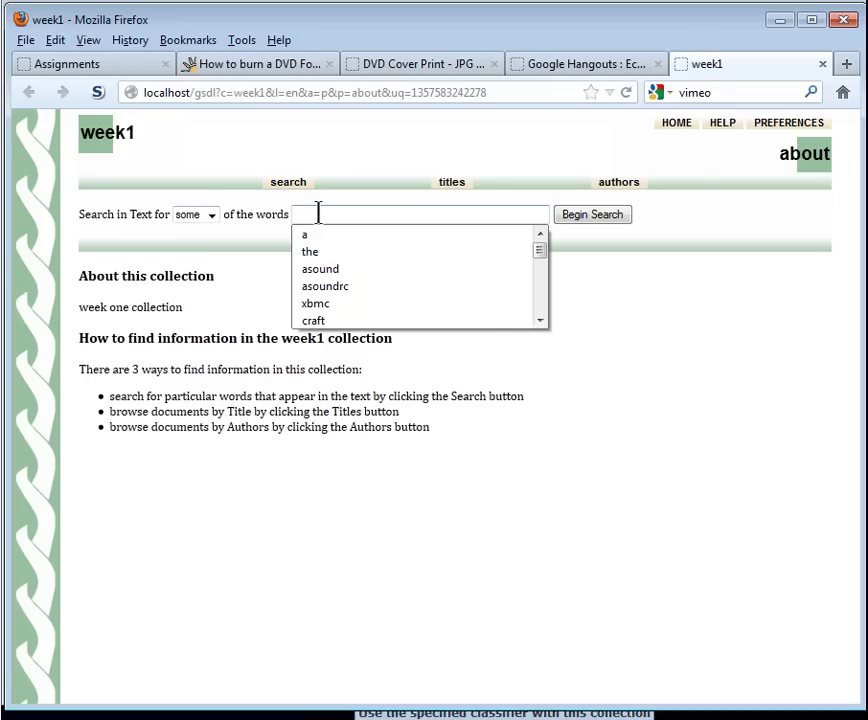
pyautogui.write('a')
pyautogui.press('Return')
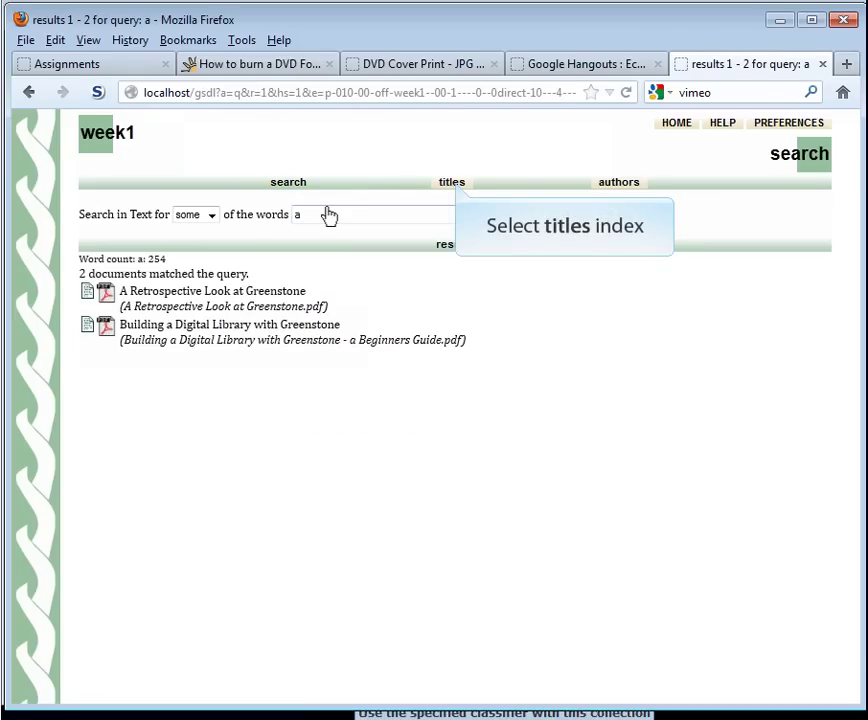
pyautogui.press('Tab')
# - Open the titles index and highlight the first document's title and PDF file name
pyautogui.click(456, 188)
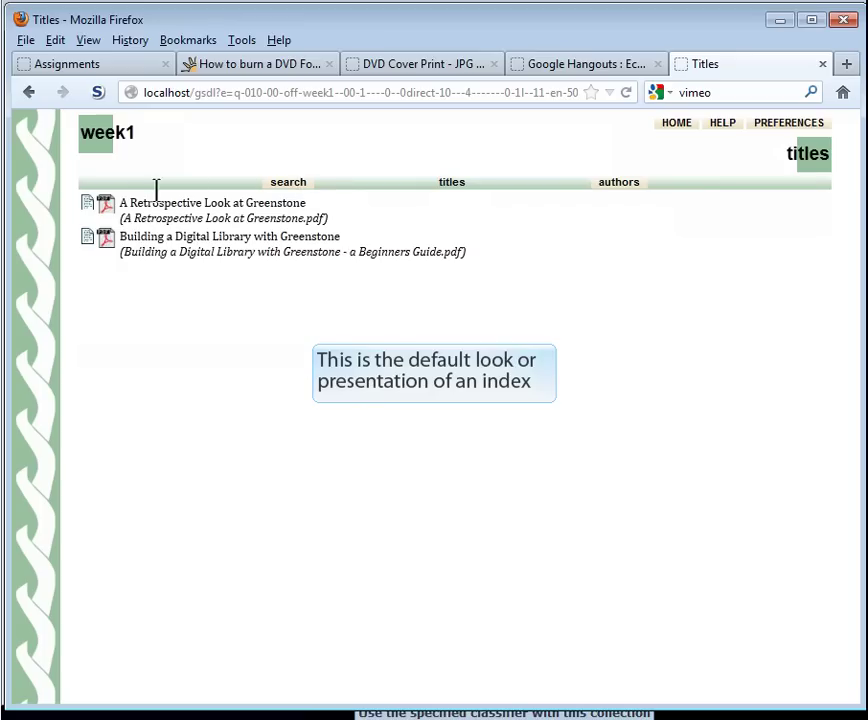
pyautogui.moveTo(119, 203); pyautogui.dragTo(310, 204)
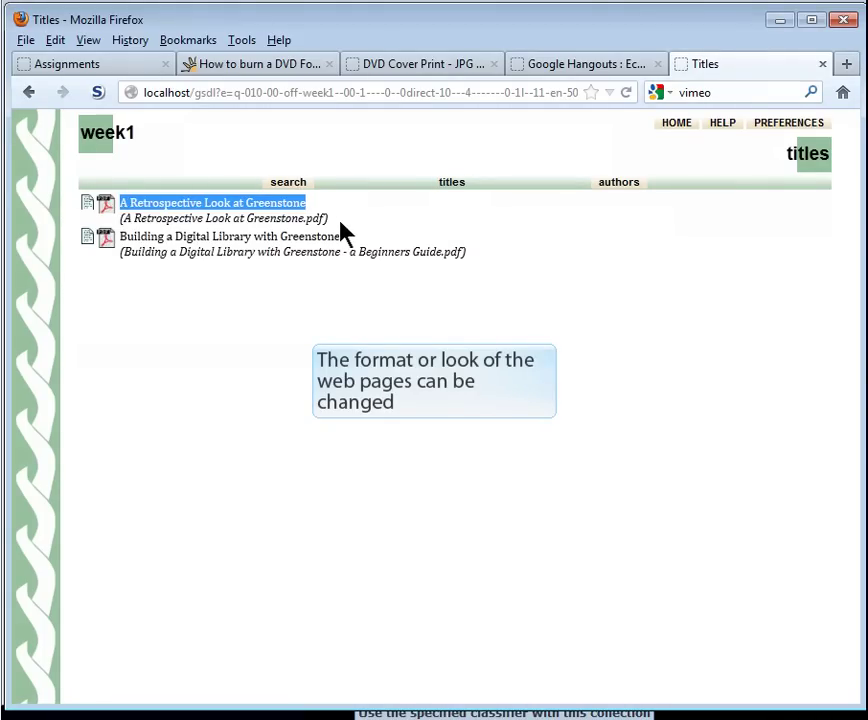
pyautogui.moveTo(330, 218); pyautogui.dragTo(124, 222)
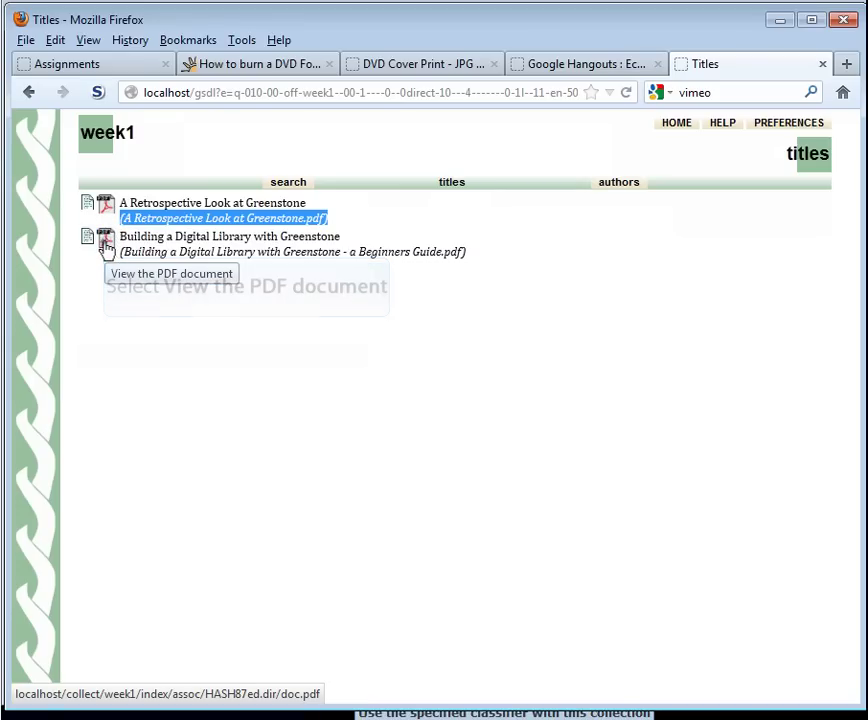
pyautogui.click(106, 244)
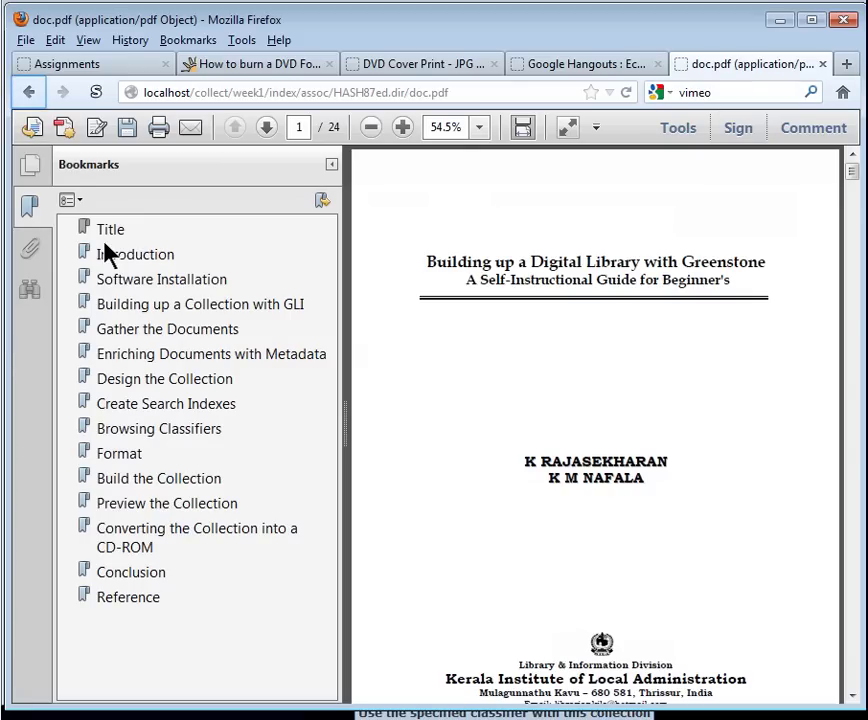
pyautogui.click(24, 93)
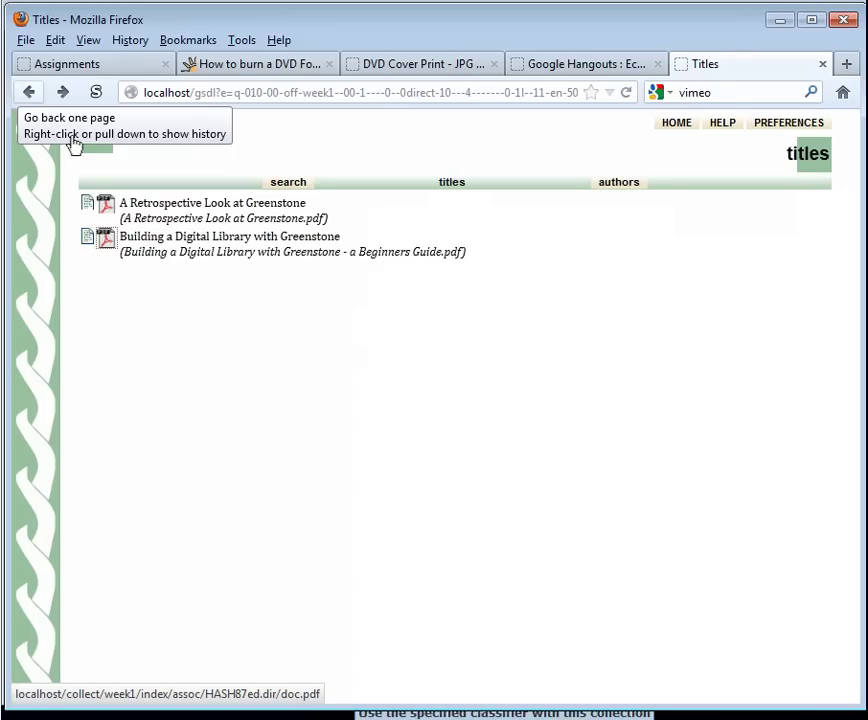
pyautogui.click(87, 240)
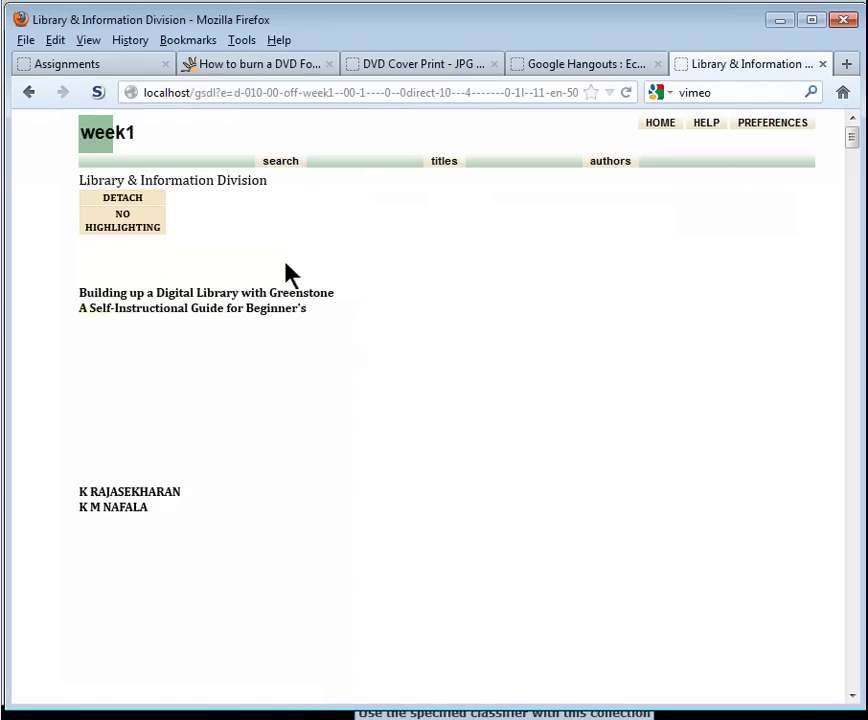
pyautogui.scroll(-5, 416, 421)
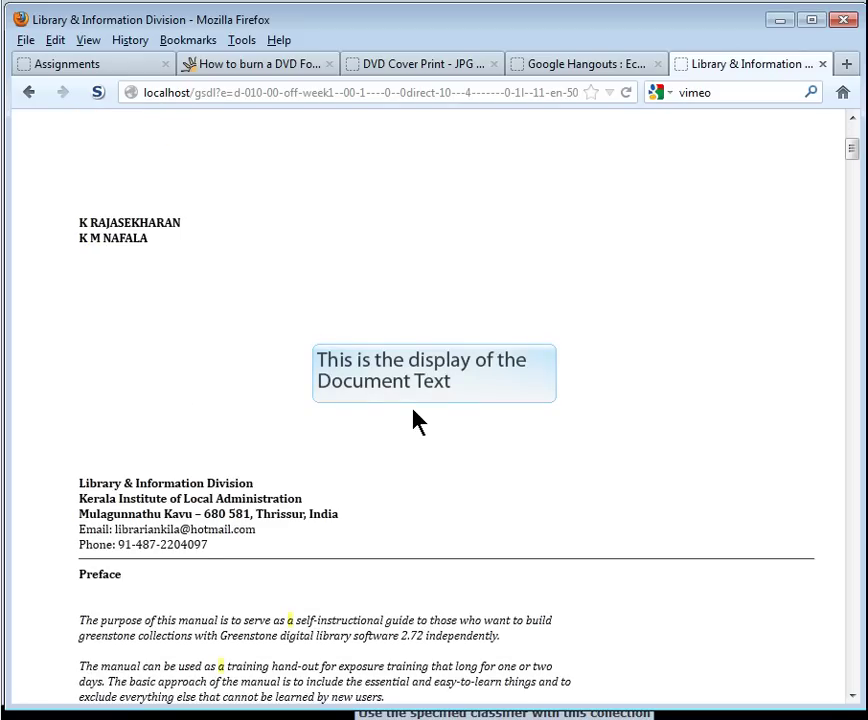
pyautogui.scroll(-7, 413, 418)
pyautogui.scroll(-10, 411, 413)
pyautogui.scroll(-4, 220, 538)
pyautogui.scroll(-4, 212, 541)
pyautogui.scroll(-1, 212, 530)
pyautogui.scroll(8, 212, 520)
pyautogui.scroll(1, 212, 548)
pyautogui.scroll(7, 205, 525)
pyautogui.scroll(8, 215, 480)
pyautogui.scroll(6, 195, 455)
pyautogui.scroll(4, 170, 440)
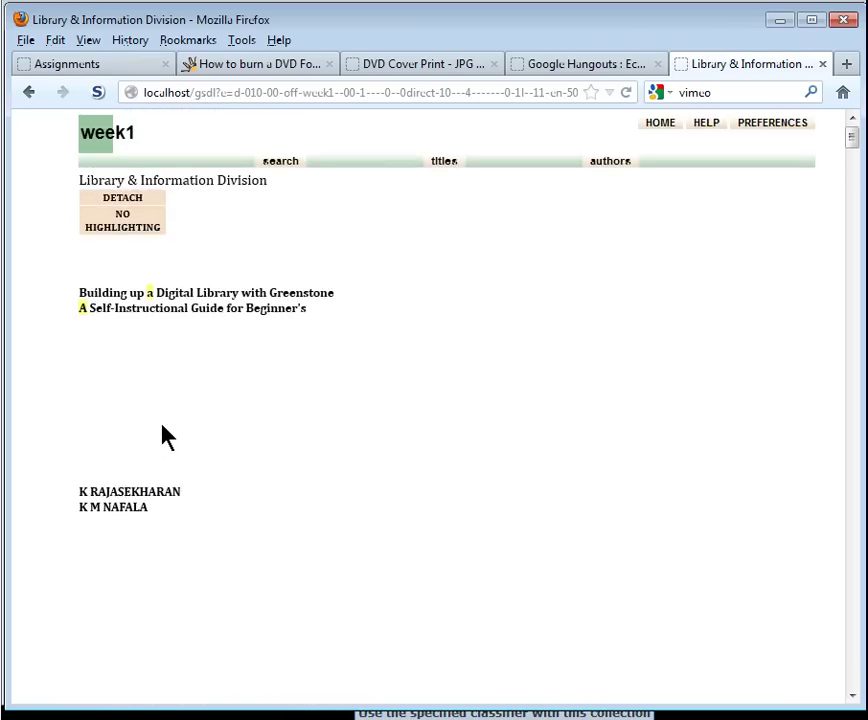
pyautogui.click(28, 91)
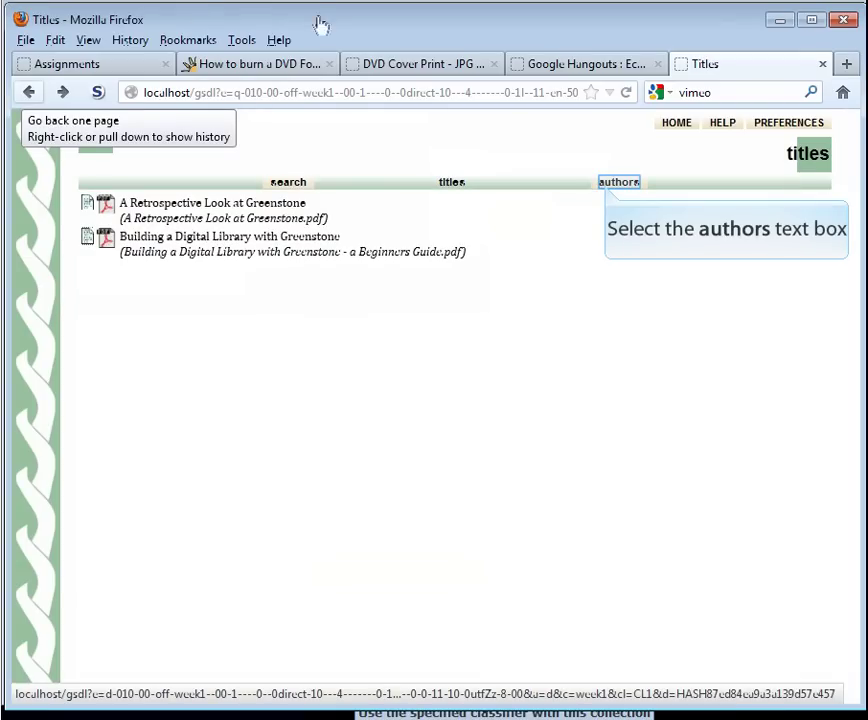
# - Toggle between the authors and titles indexes, ending on the list of four authors
pyautogui.click(608, 190)
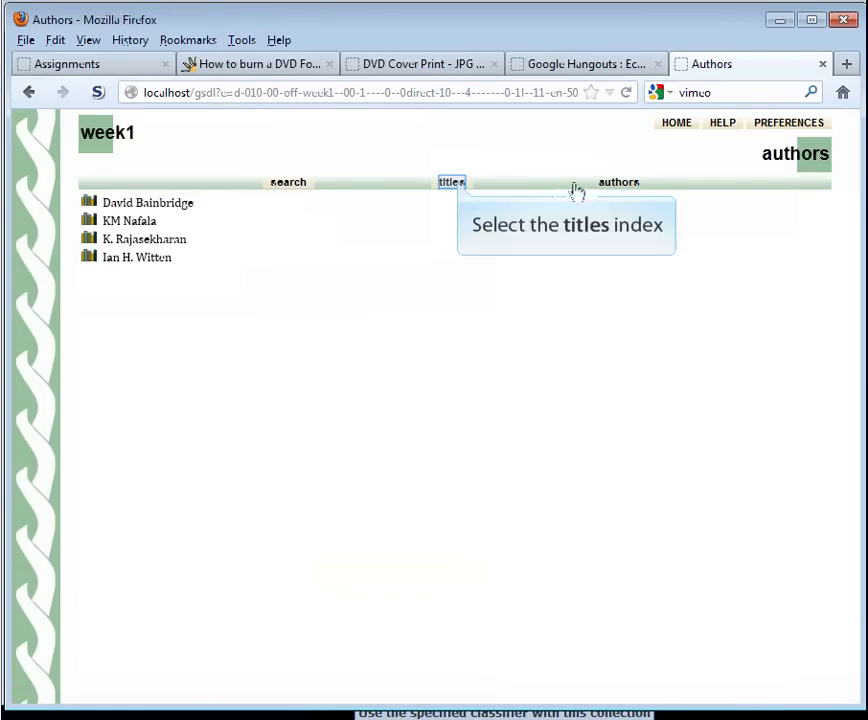
pyautogui.click(462, 188)
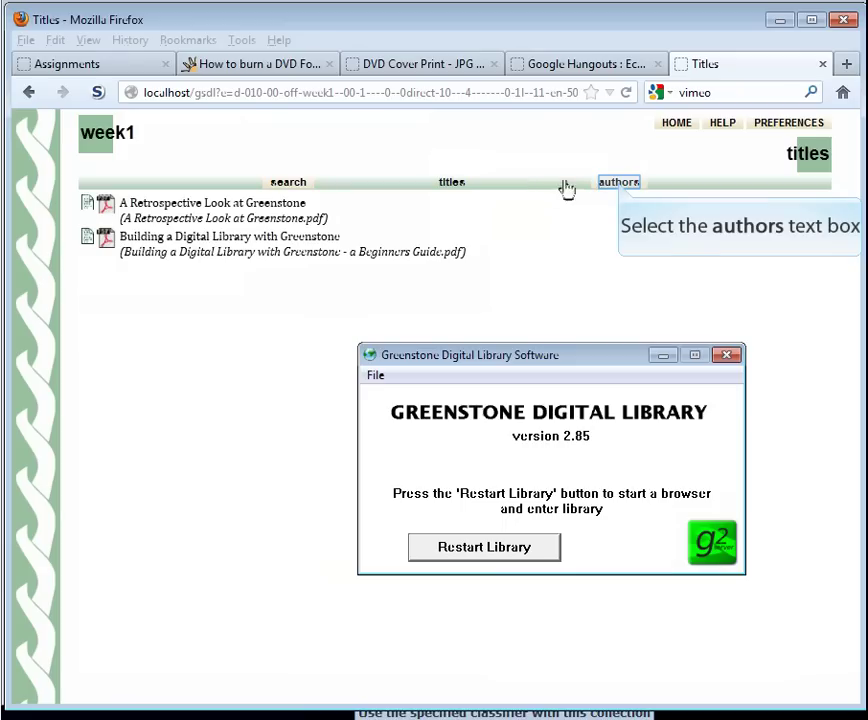
pyautogui.click(617, 188)
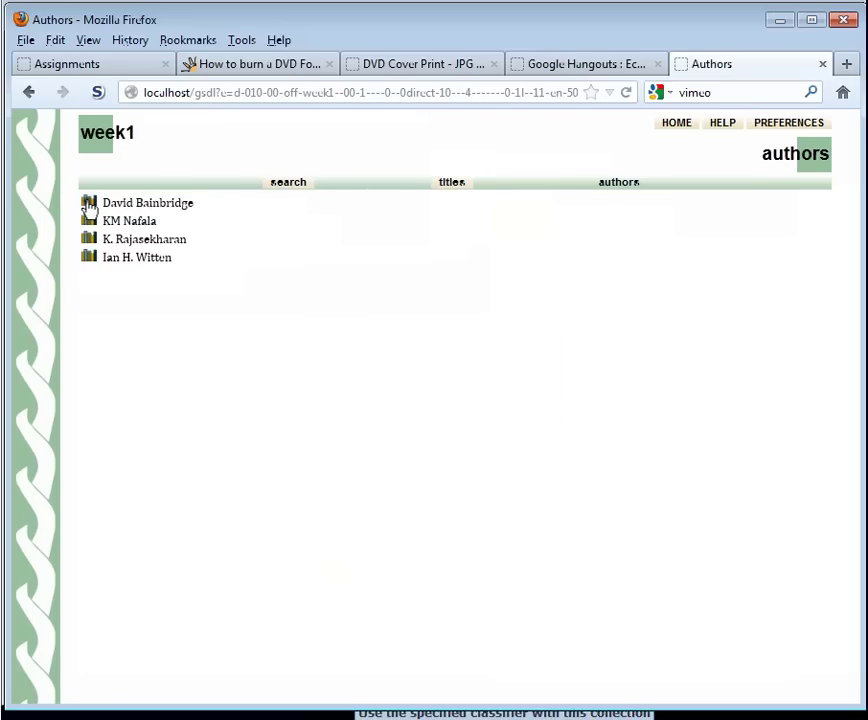
pyautogui.click(88, 203)
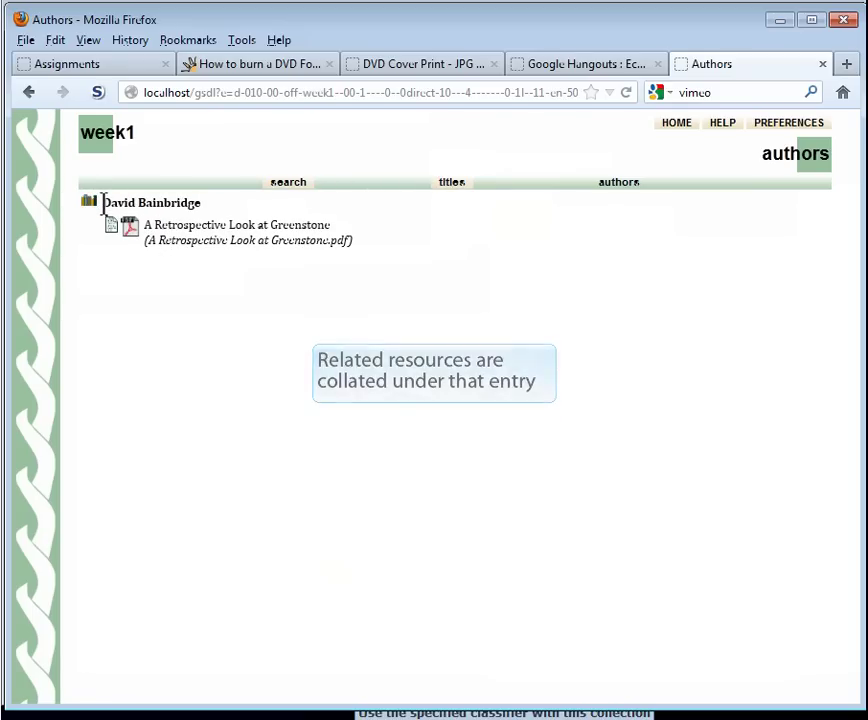
pyautogui.moveTo(108, 204); pyautogui.dragTo(223, 211)
pyautogui.click(205, 285)
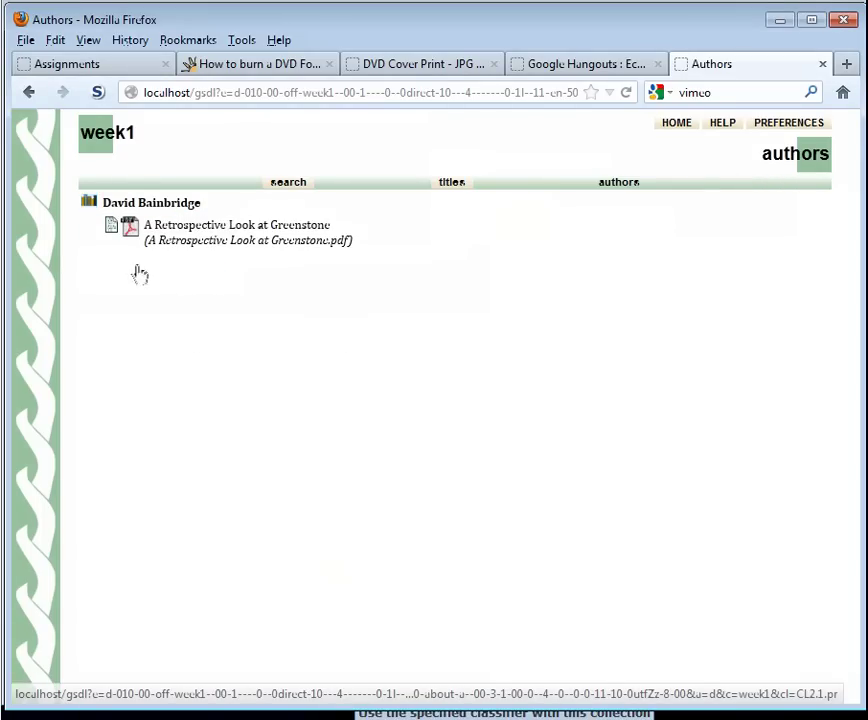
pyautogui.click(88, 205)
pyautogui.click(86, 260)
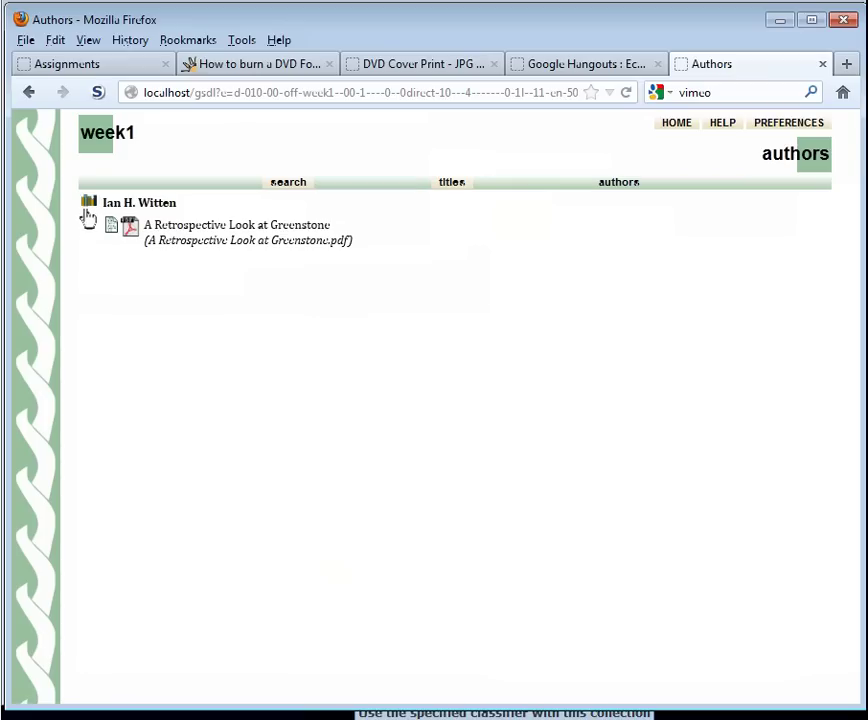
pyautogui.click(88, 206)
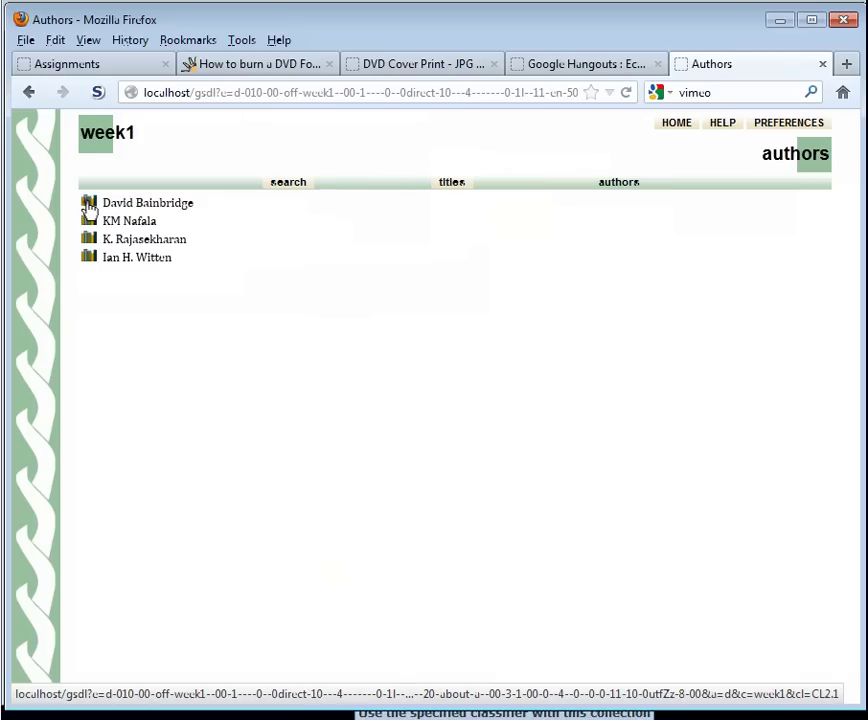
pyautogui.click(89, 206)
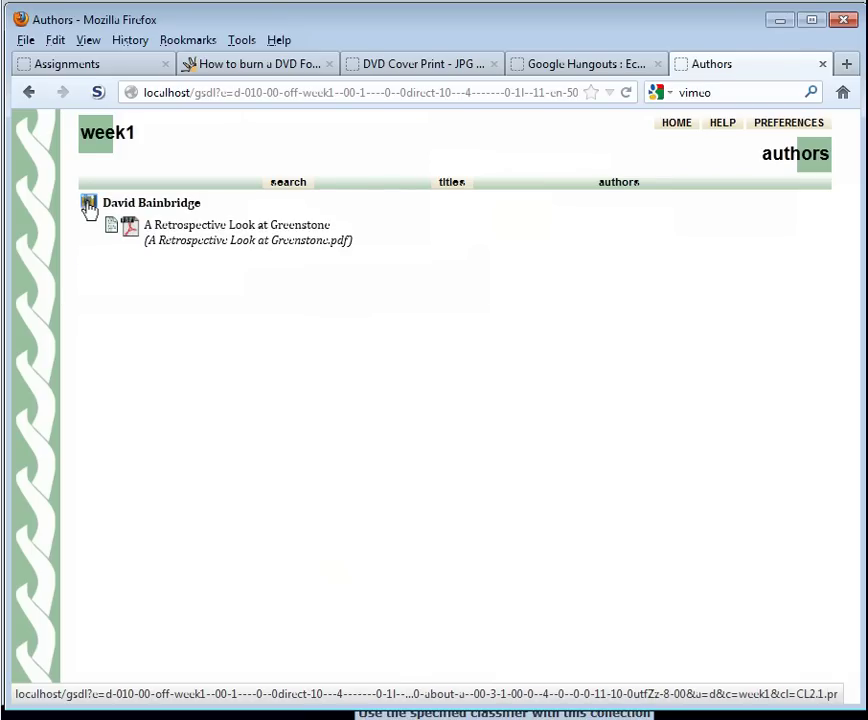
pyautogui.click(89, 206)
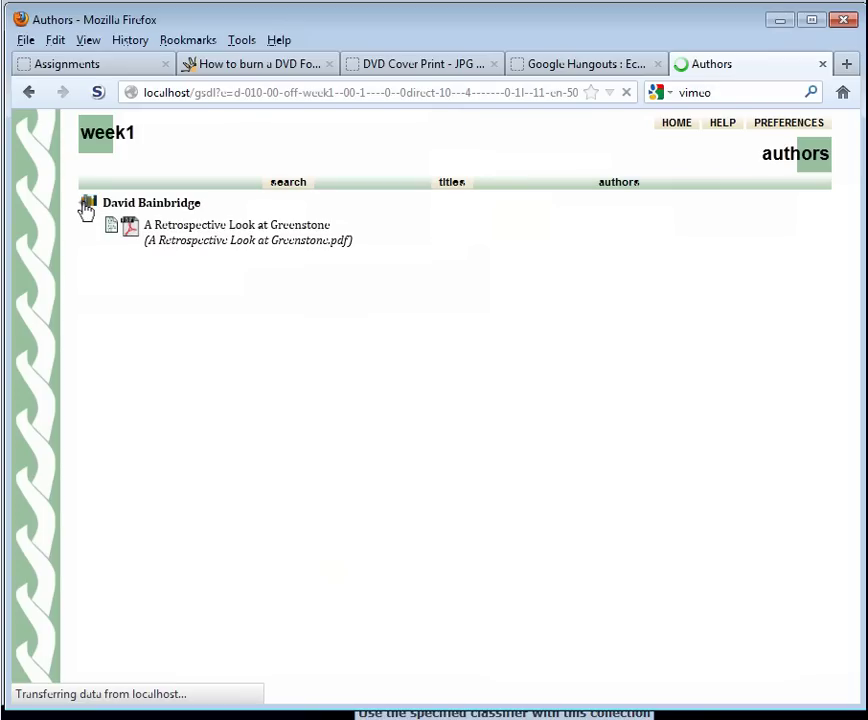
pyautogui.click(86, 208)
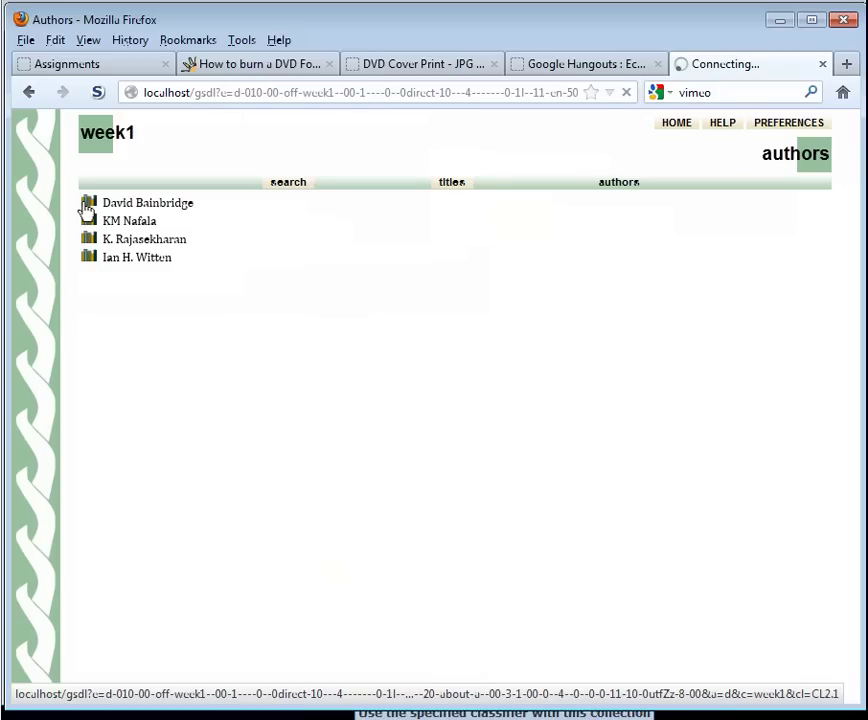